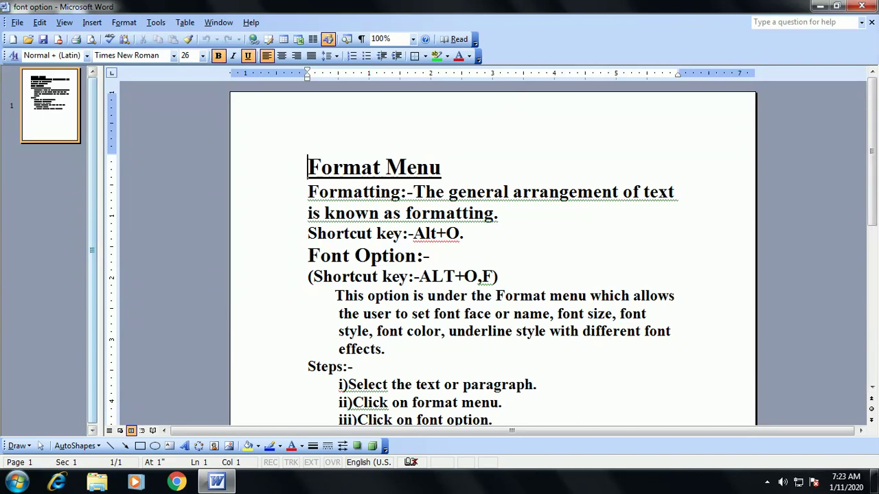
Step: Toggle off the page Thumbnails pane from the View menu (Alt+V, B)
key(alt+v)
key(b)
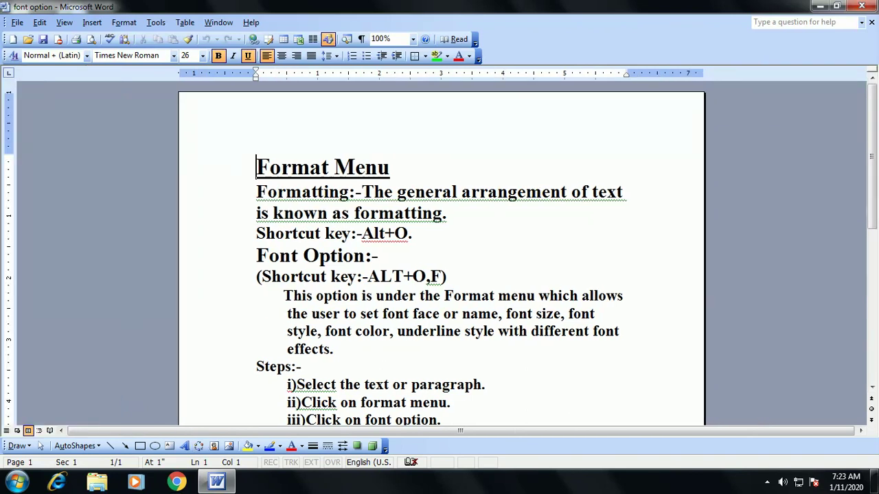
key(alt+o)
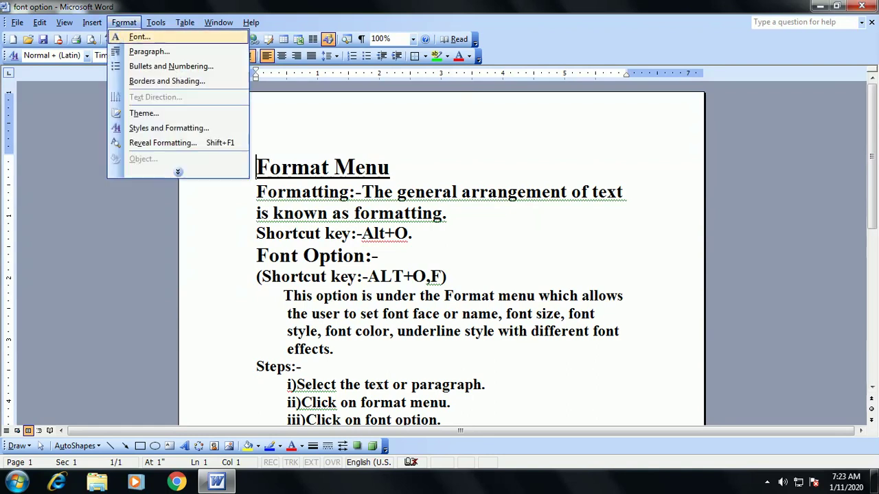
key(f)
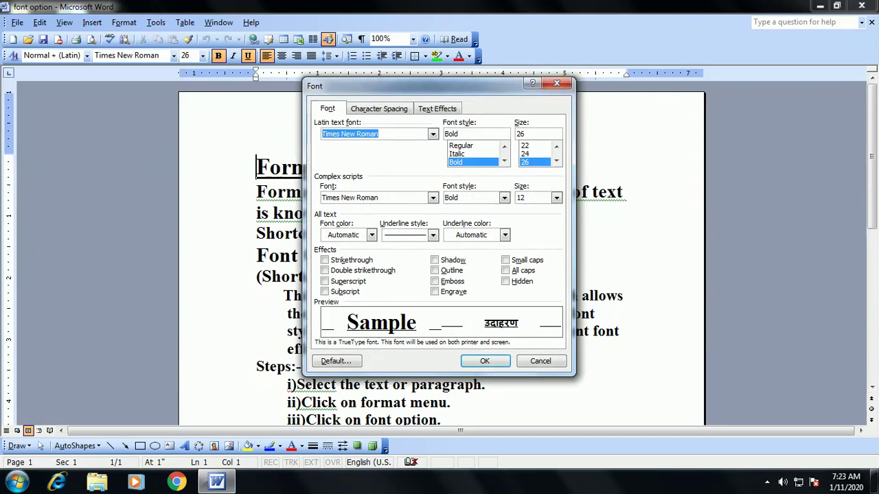
drag(508, 86, 498, 156)
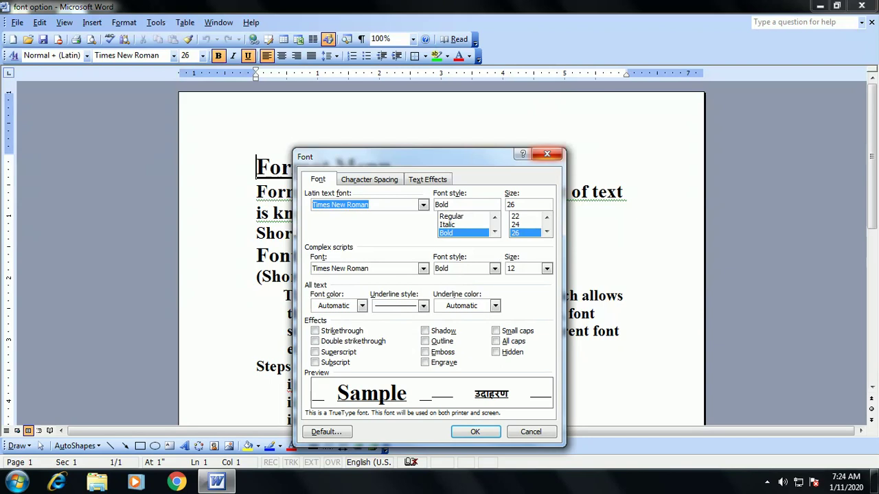
click(547, 154)
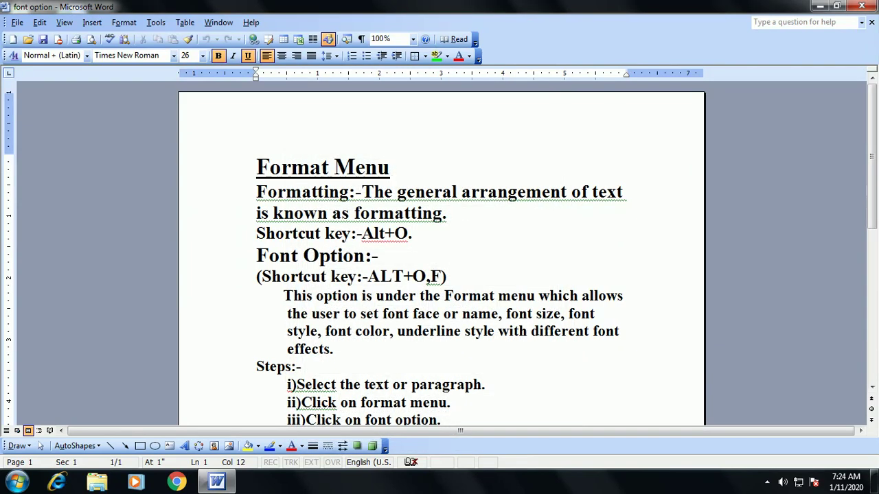
Step: Scroll the Format Menu notes, browse the menu bar headings, then open the Format menu
scroll(440, 247, down, 2)
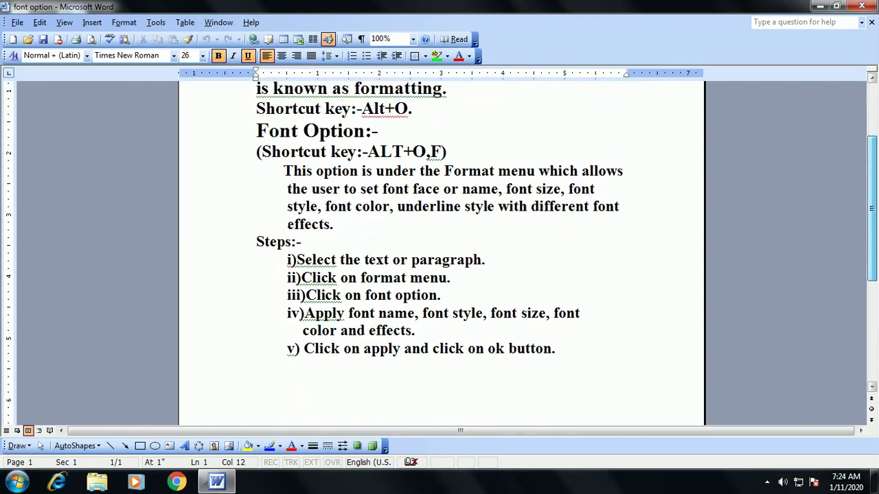
scroll(440, 247, up, 3)
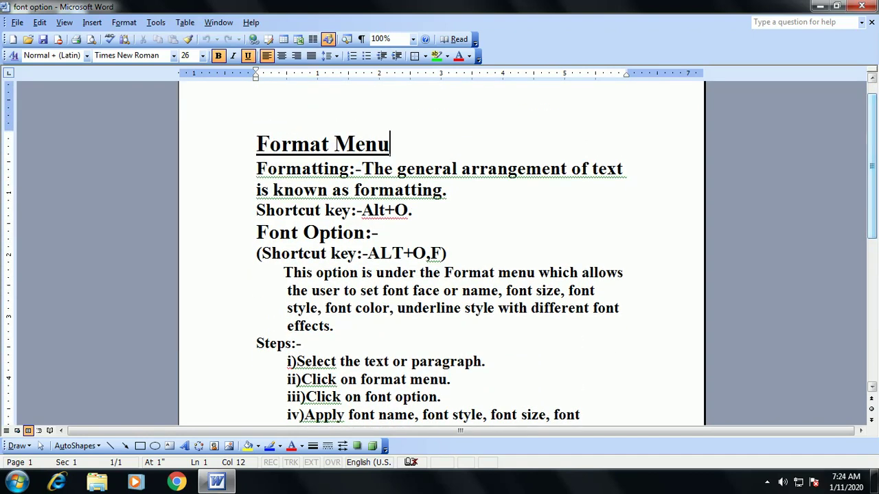
scroll(439, 254, up, 1)
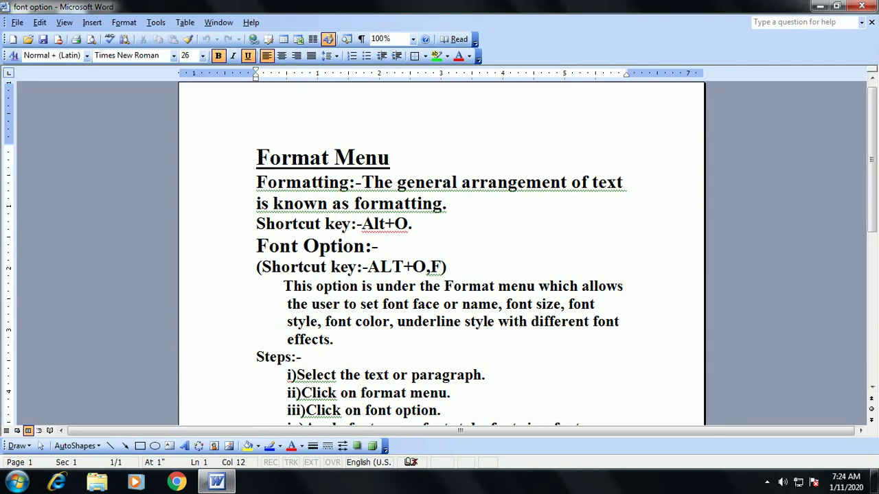
key(Right)
key(Right)
key(Right)
key(Right)
key(Right)
key(Right)
key(Right)
key(Escape)
key(alt+o)
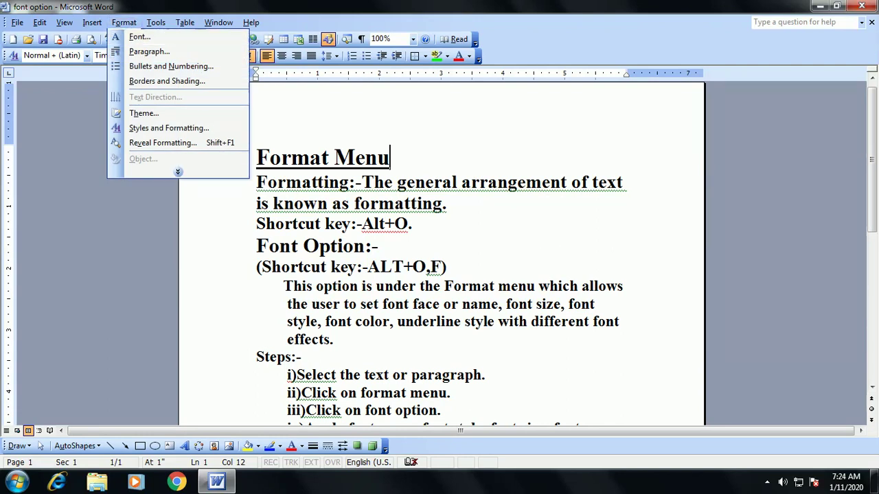
Step: Check the heading's Times New Roman Bold 26 underlined settings in the Font dialog, then dismiss it unchanged
key(f)
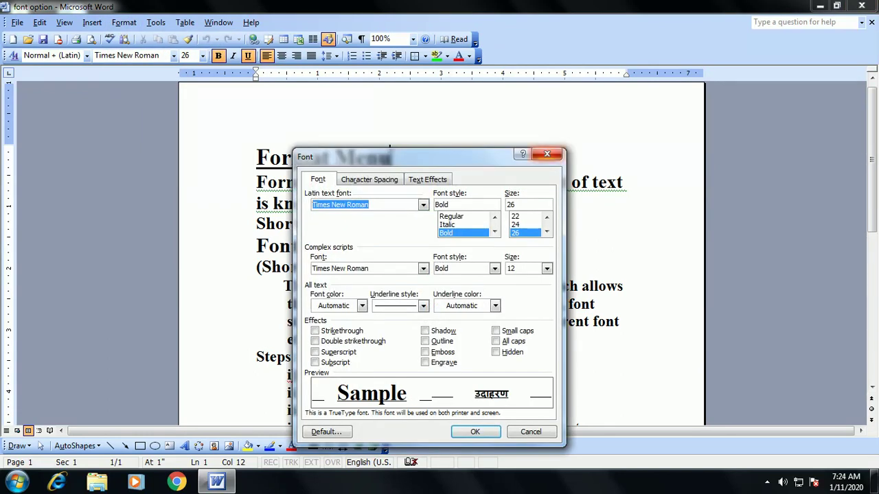
key(Escape)
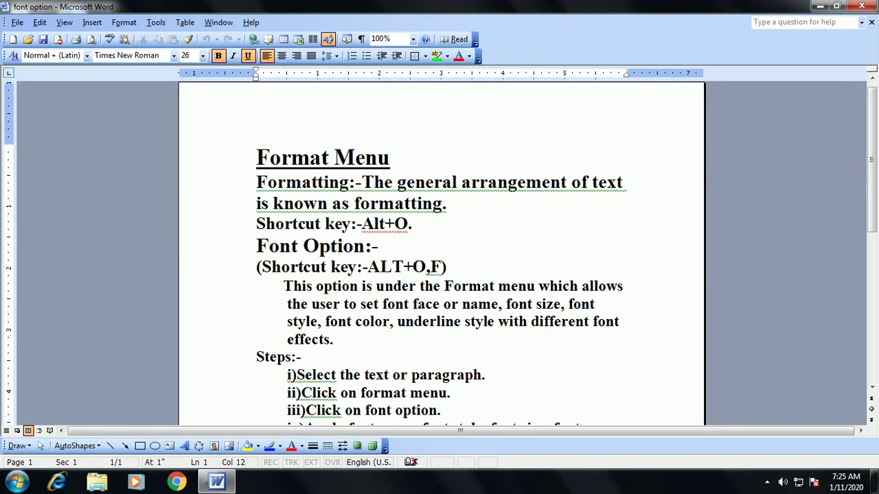
key(alt+o)
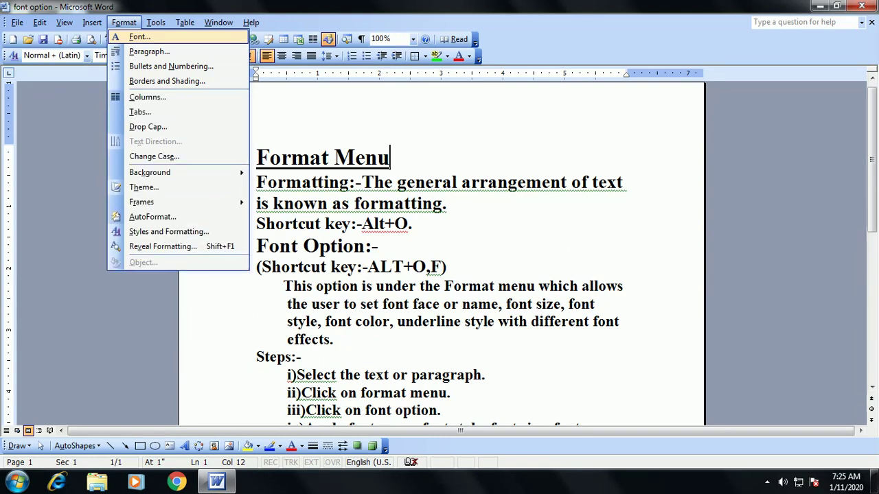
key(alt+f)
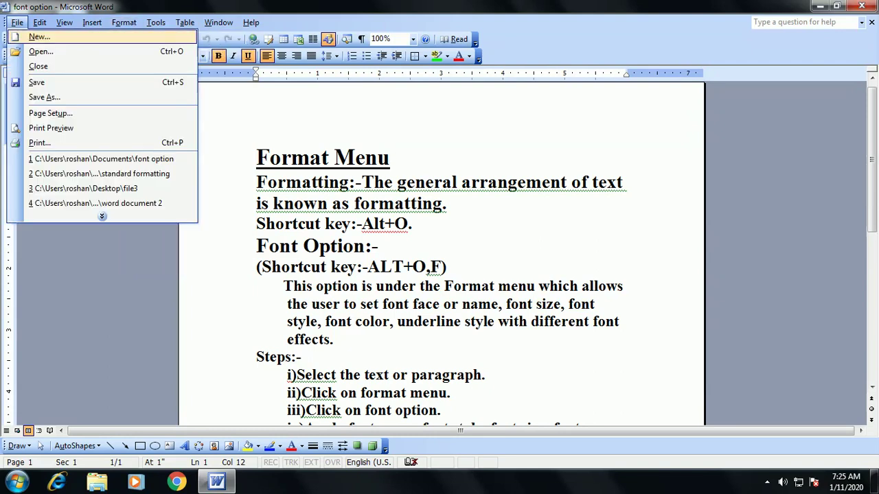
key(Right)
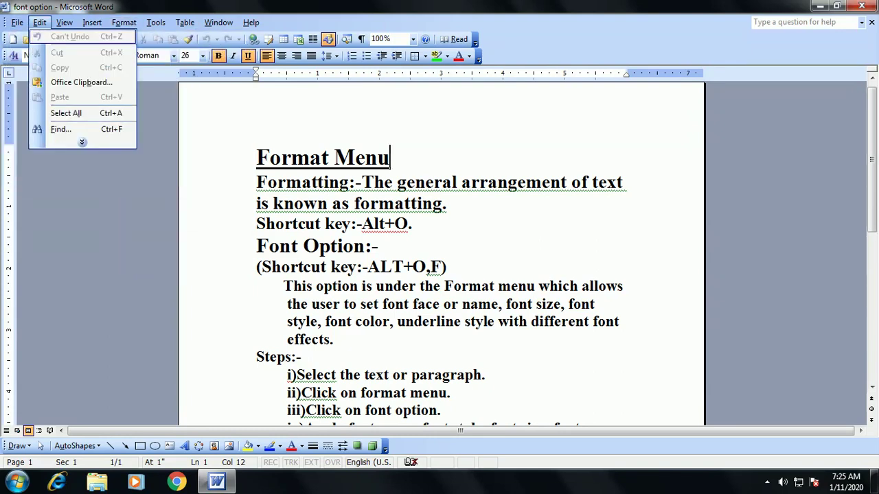
key(Escape)
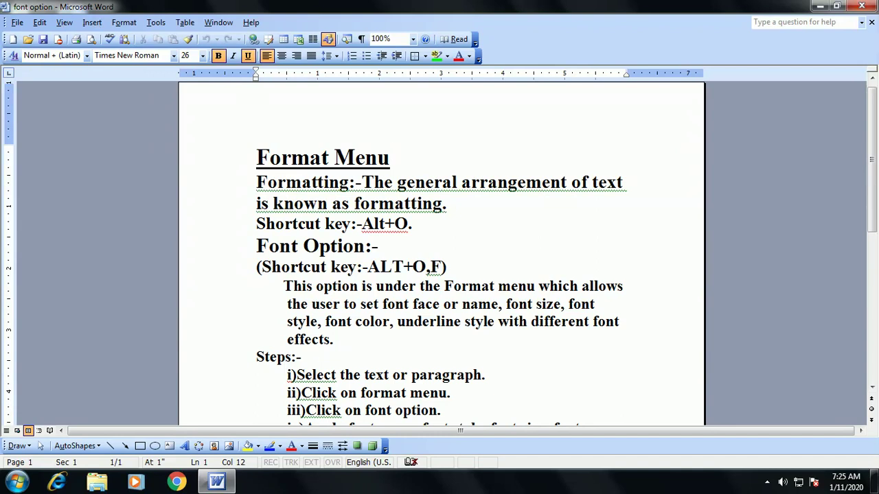
key(alt+v)
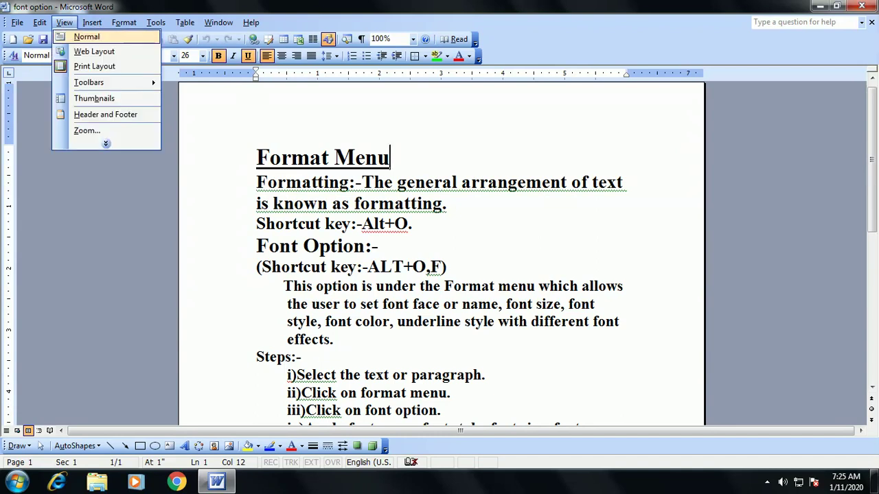
key(Escape)
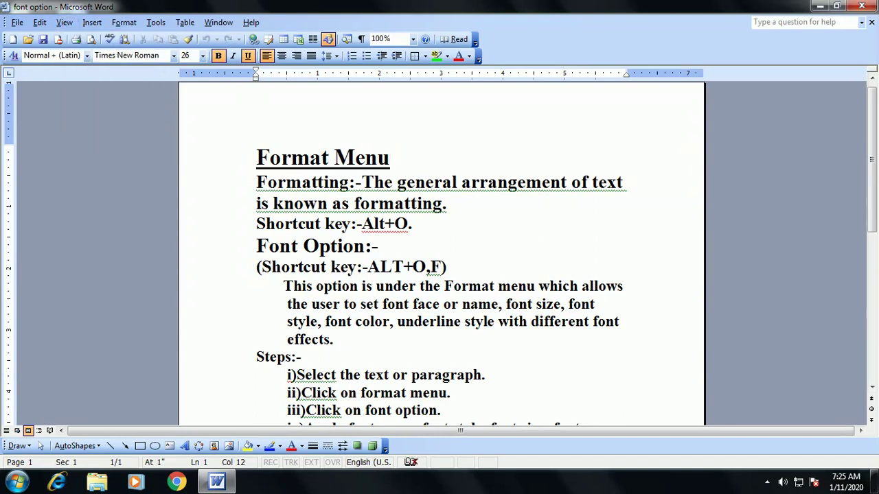
key(alt+o)
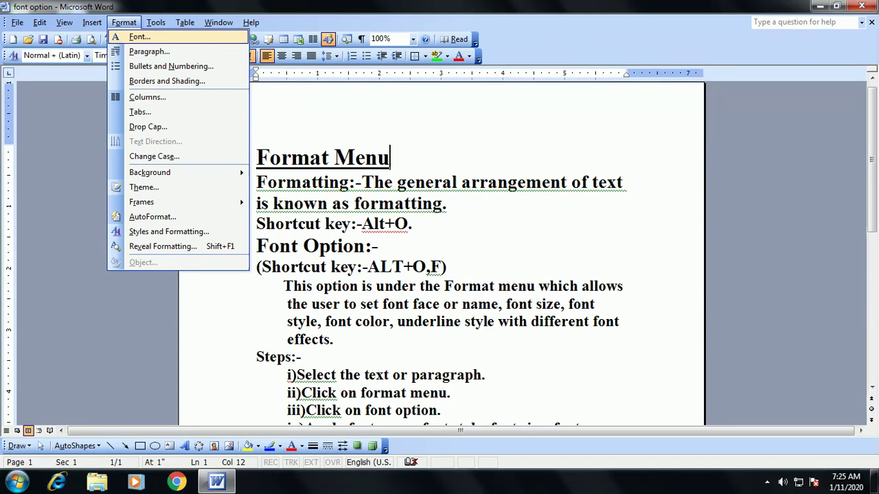
key(Down)
key(Up)
key(f)
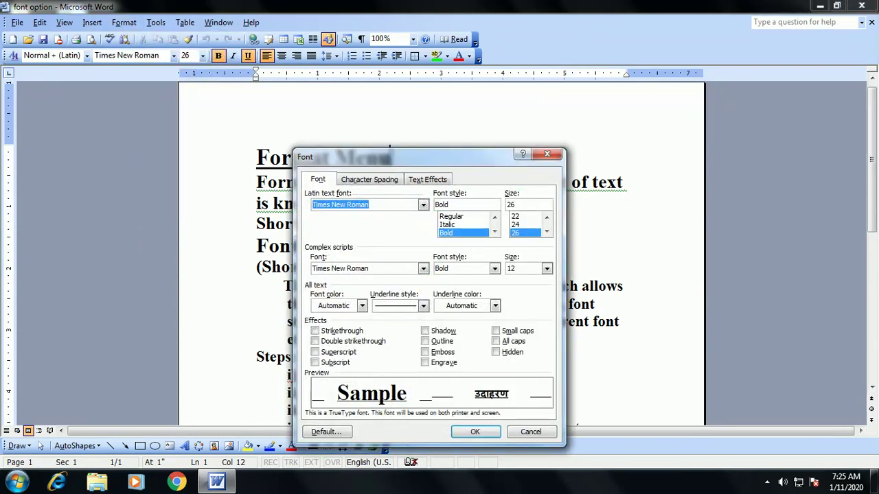
drag(412, 156, 388, 116)
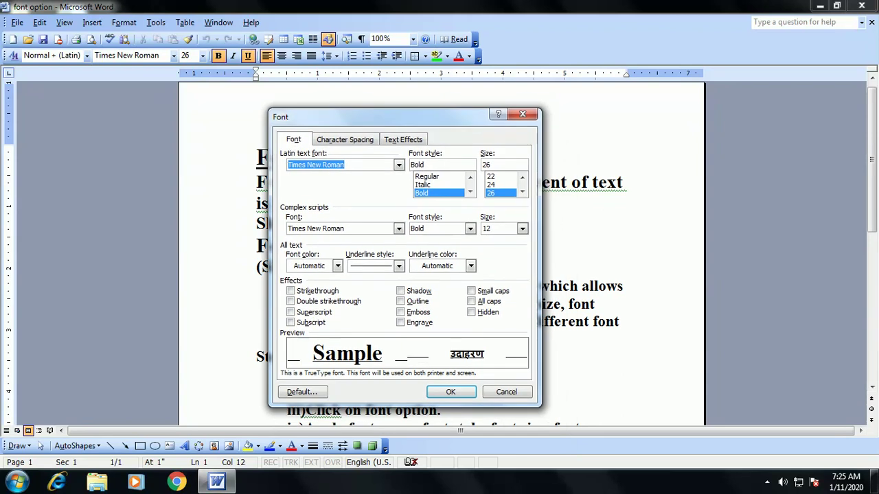
drag(388, 116, 395, 221)
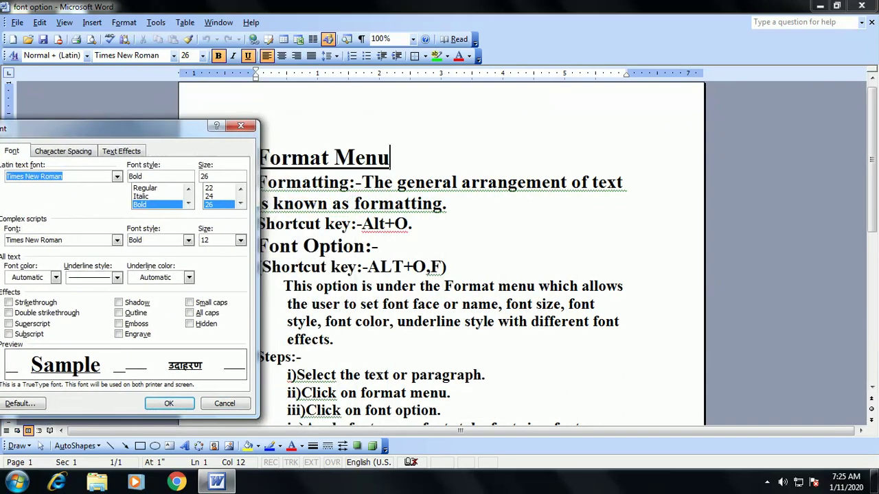
mouse_move(395, 220)
mouse_down()
mouse_move(386, 172)
mouse_move(431, 157)
mouse_move(422, 154)
mouse_up()
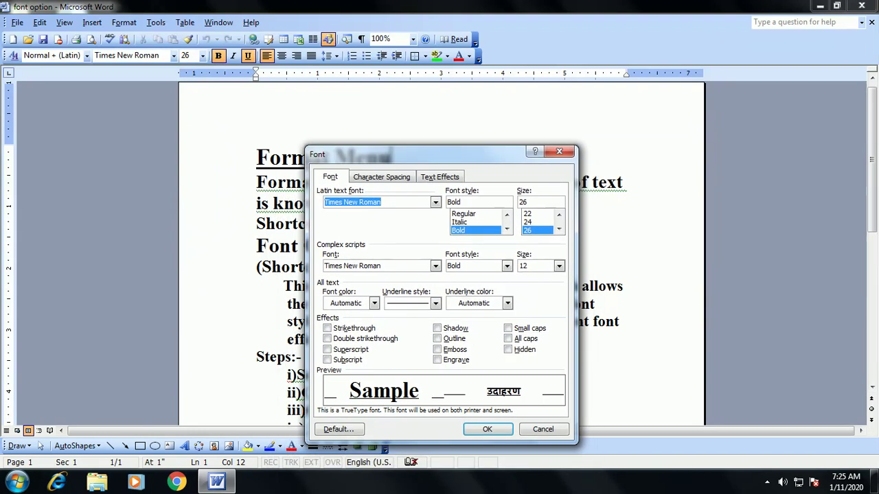
click(558, 151)
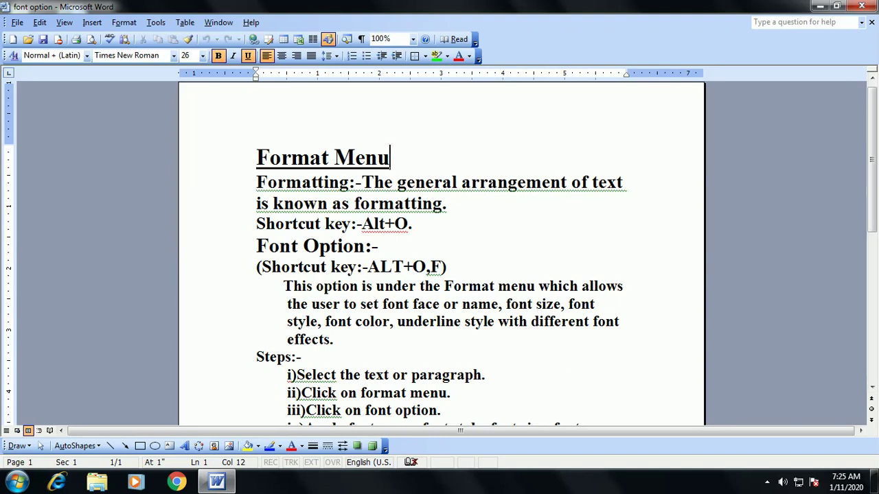
key(alt+o)
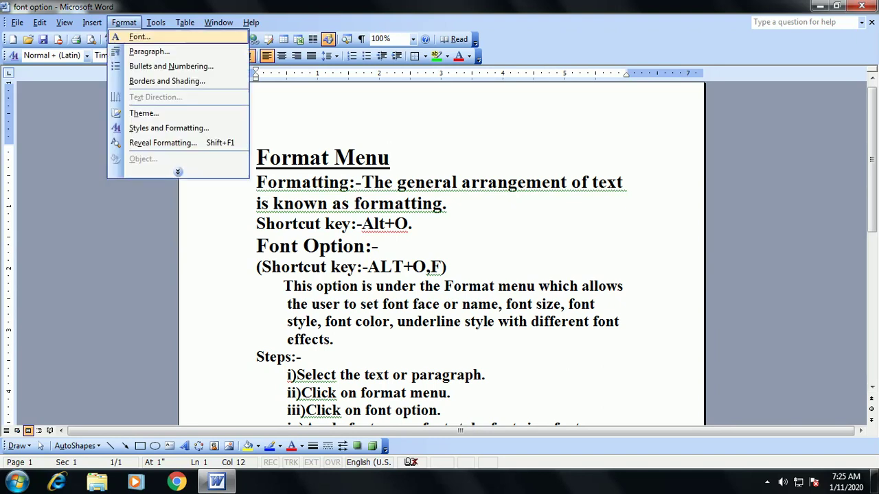
key(f)
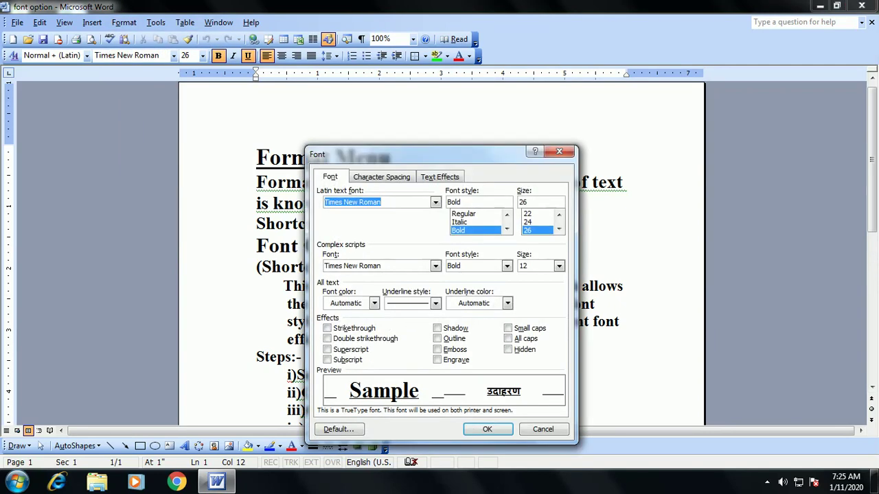
drag(412, 153, 341, 90)
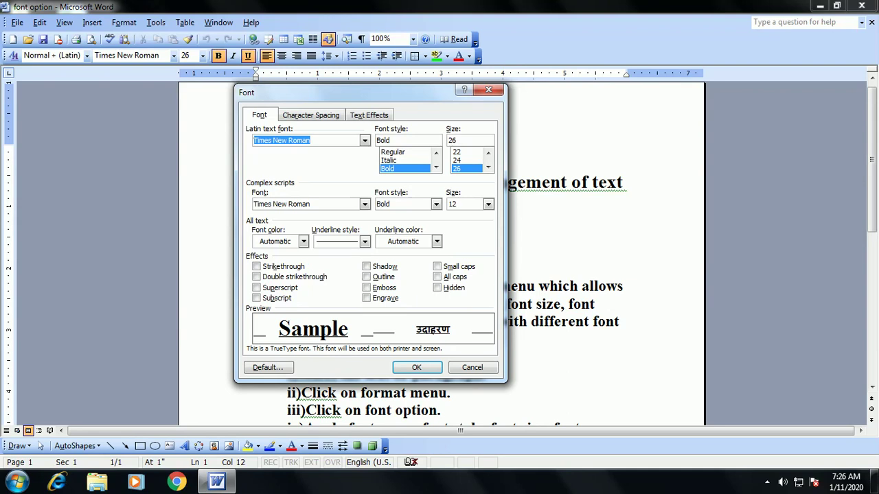
key(ctrl+Tab)
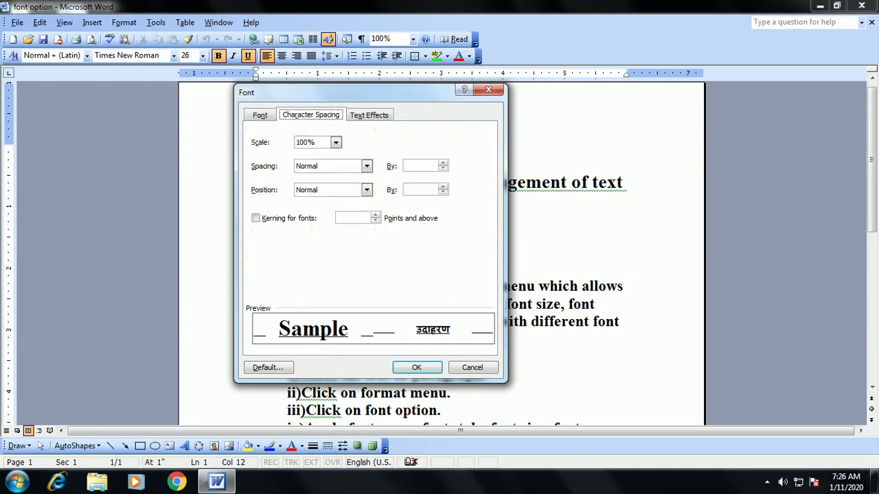
key(ctrl+Tab)
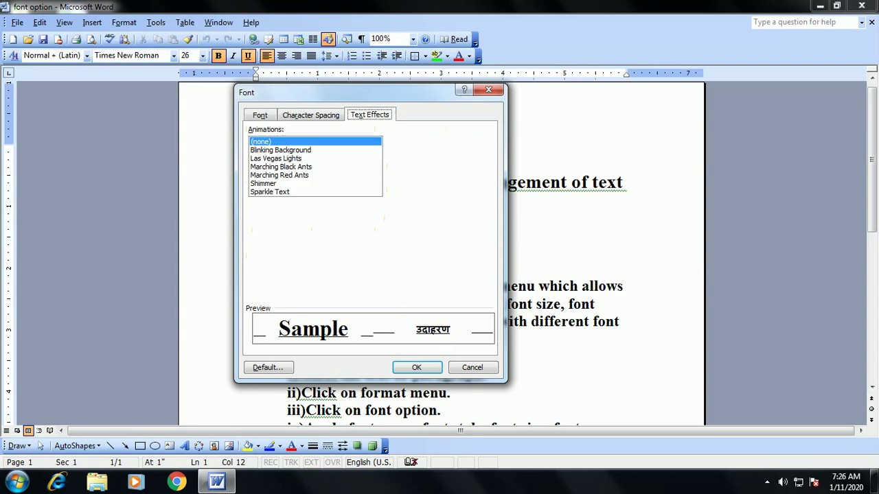
key(Escape)
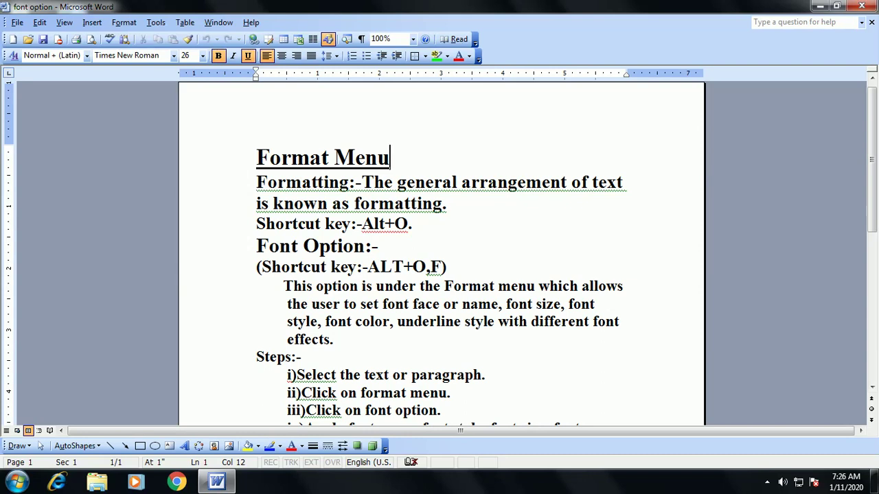
drag(385, 304, 396, 304)
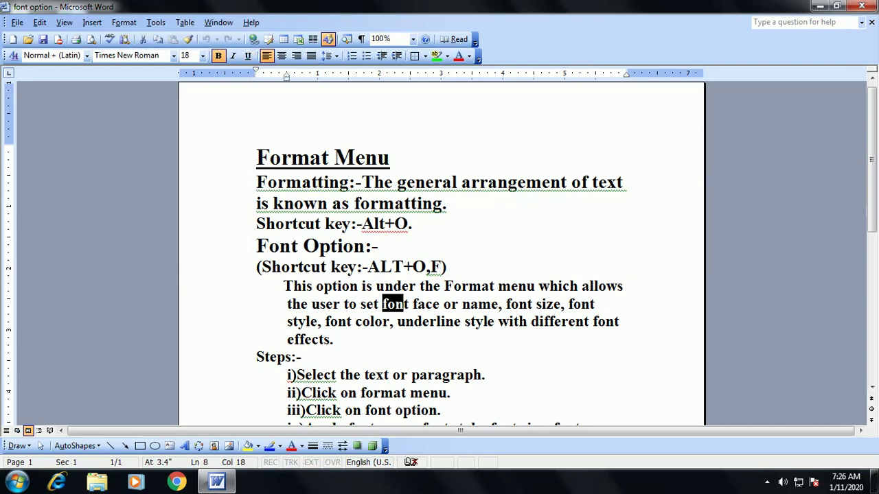
drag(392, 303, 499, 304)
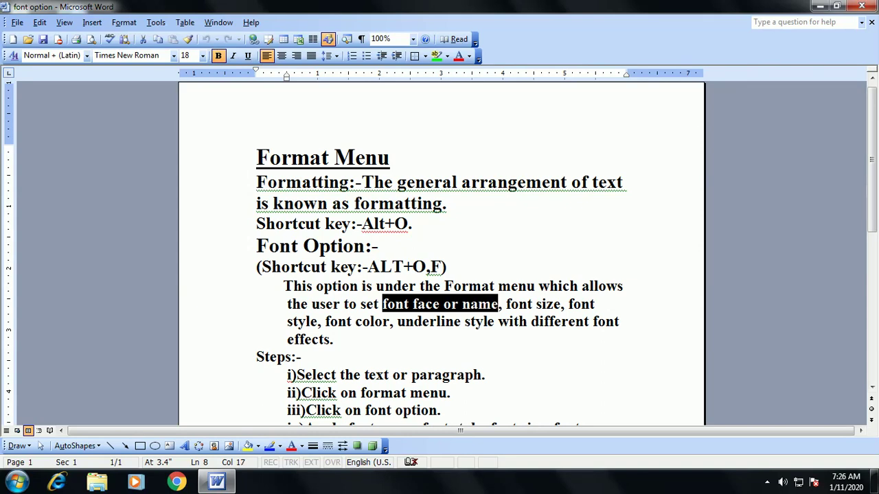
click(536, 304)
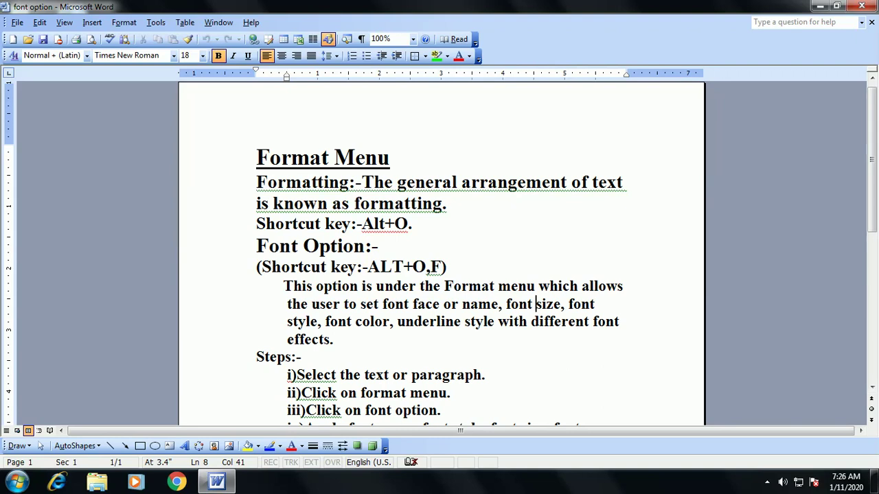
scroll(439, 254, down, 1)
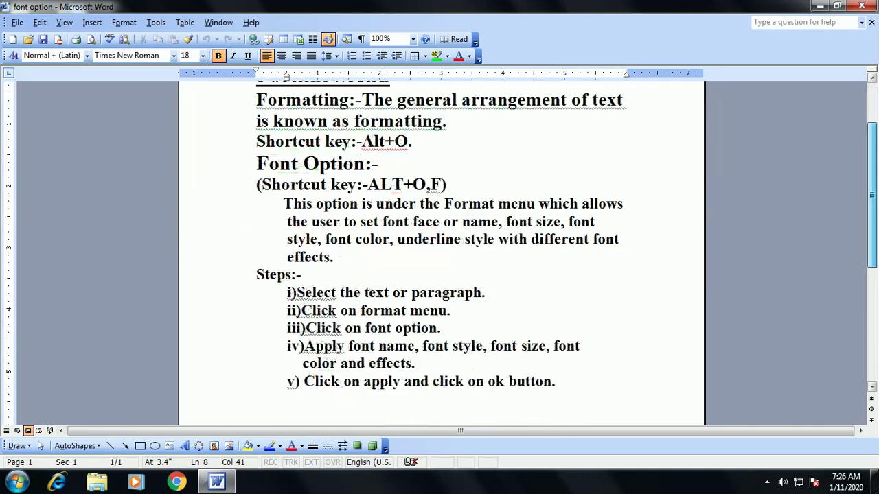
scroll(439, 254, down, 1)
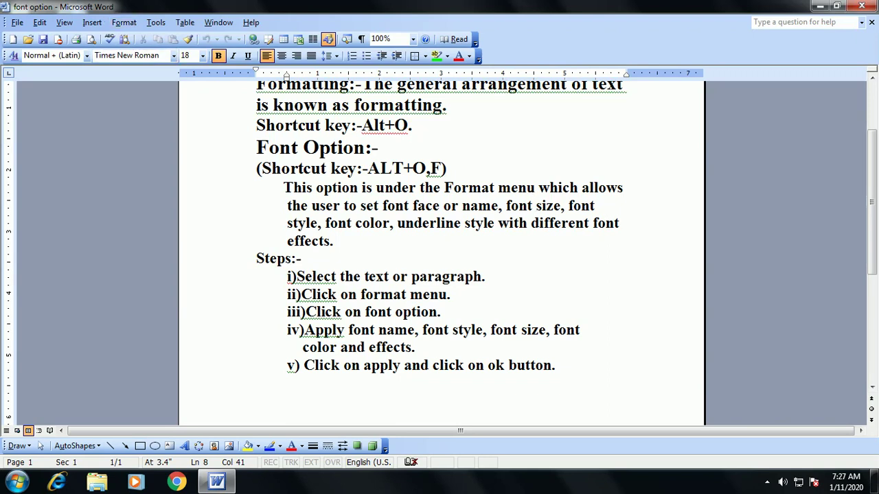
scroll(870, 175, up, 1)
scroll(870, 172, up, 1)
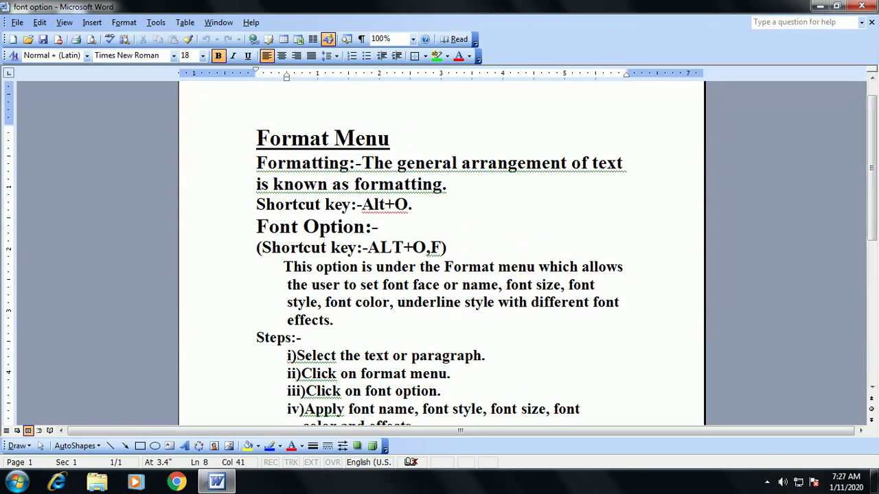
Step: Select the 'Formatting:-' definition and 'Shortcut key:-Alt+O.' lines
drag(256, 163, 420, 205)
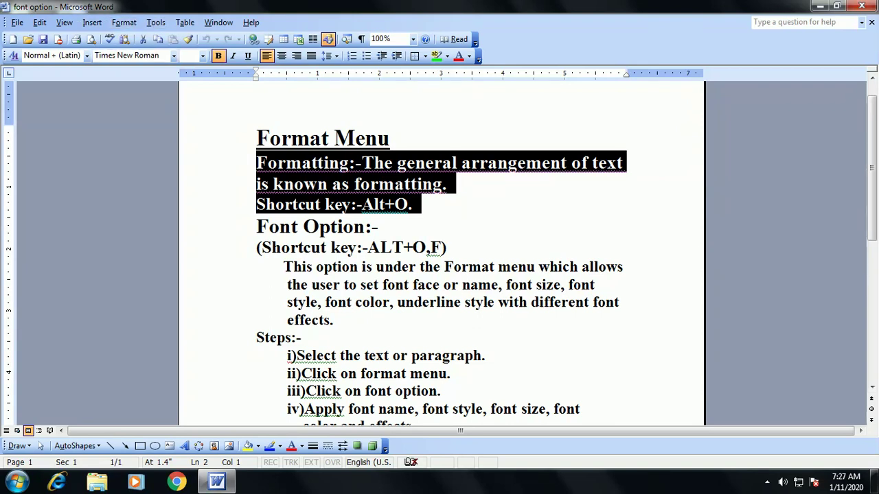
click(233, 248)
mouse_move(256, 163)
mouse_down()
mouse_move(280, 162)
mouse_move(355, 204)
mouse_move(421, 203)
mouse_up()
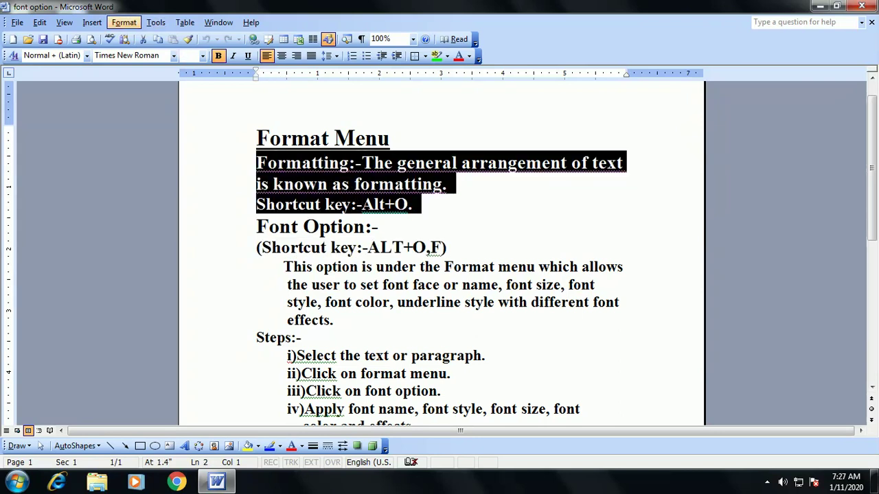
Step: Set the selected lines' Latin text font to Courier New and reselect them
click(123, 22)
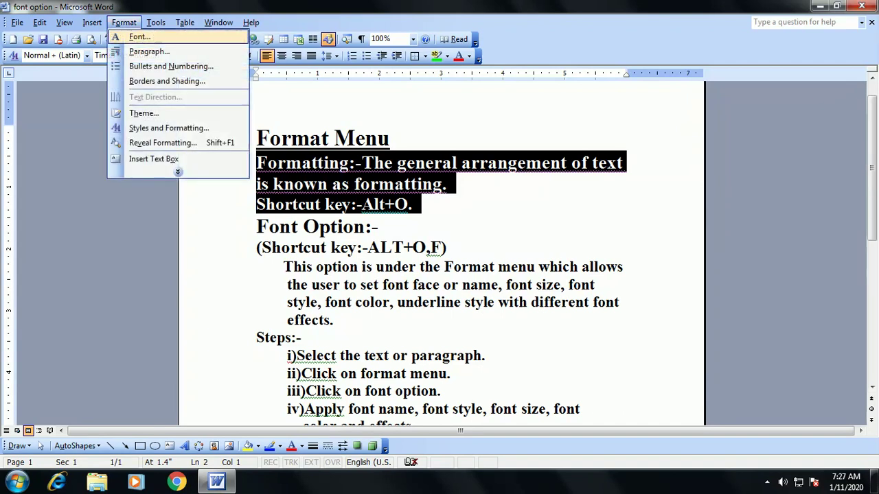
click(139, 36)
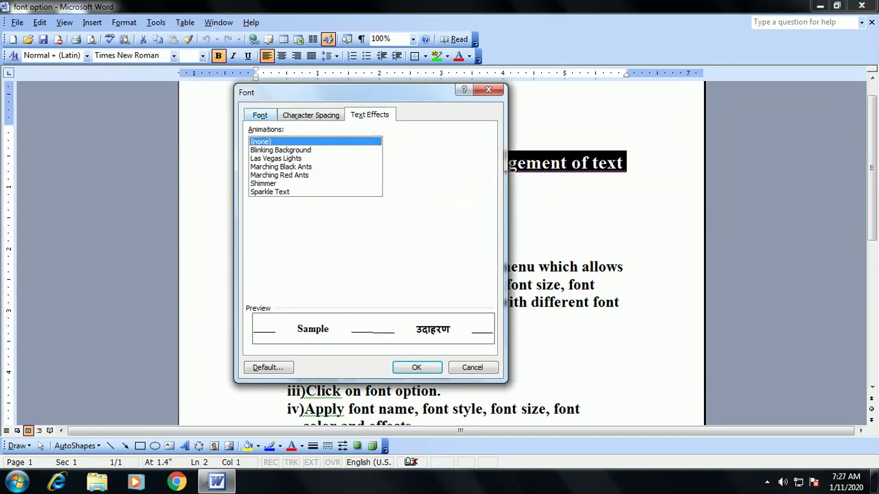
click(258, 115)
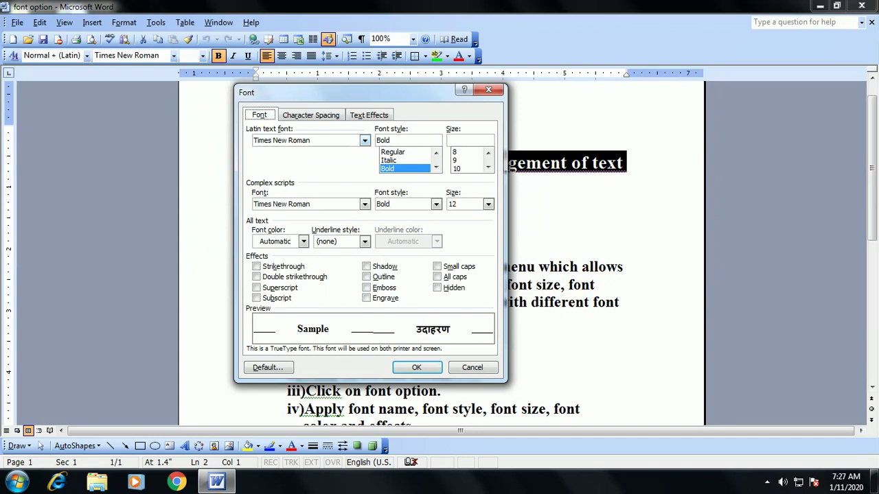
click(364, 140)
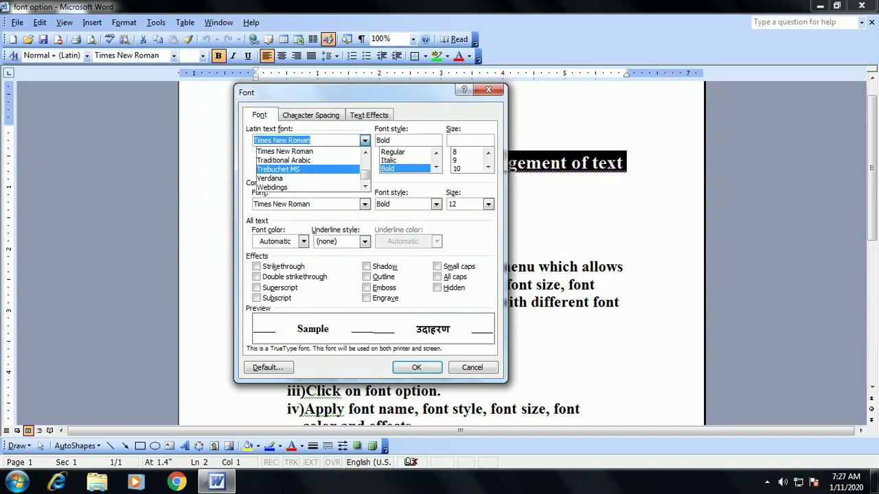
scroll(309, 168, up, 2)
scroll(309, 168, up, 3)
scroll(309, 168, up, 5)
scroll(309, 168, up, 3)
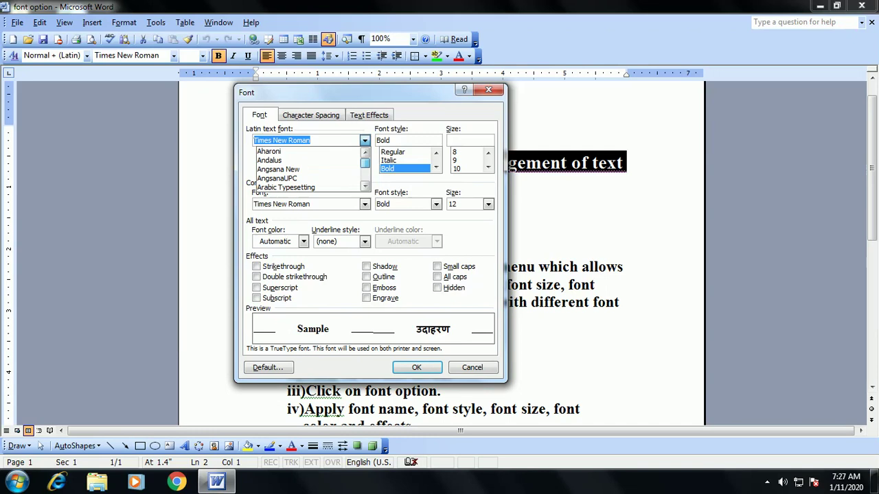
scroll(309, 168, down, 8)
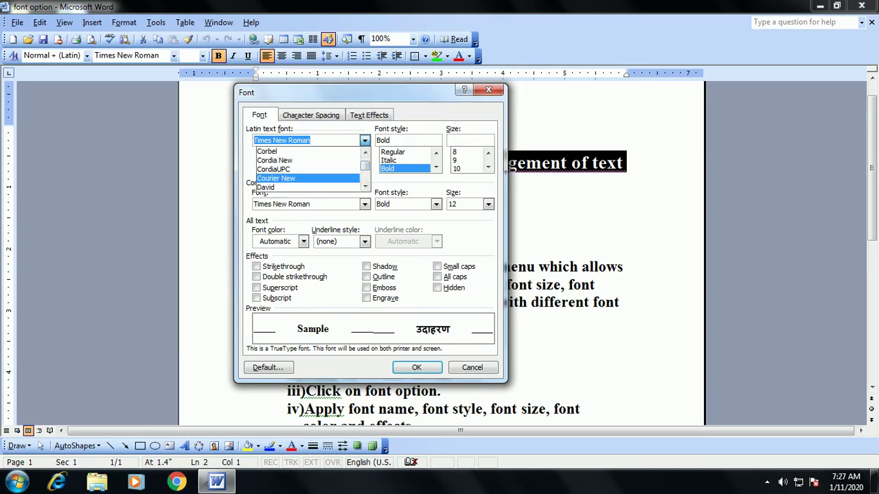
click(275, 177)
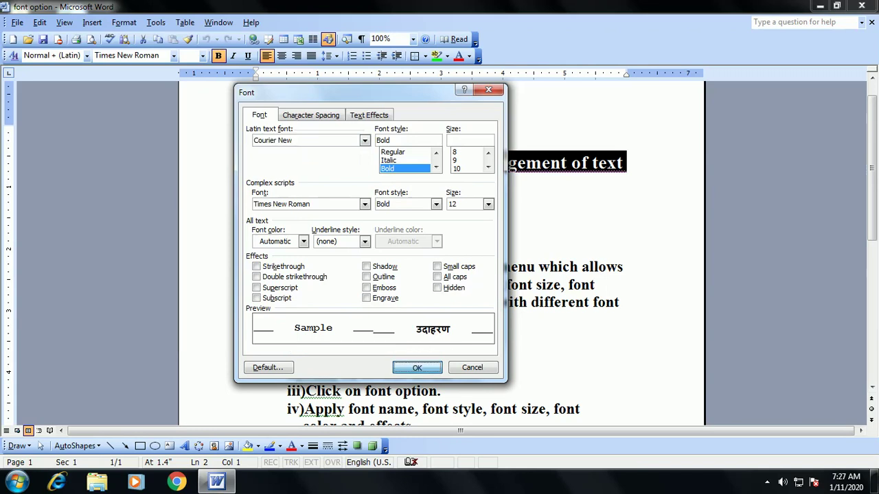
click(416, 367)
click(379, 204)
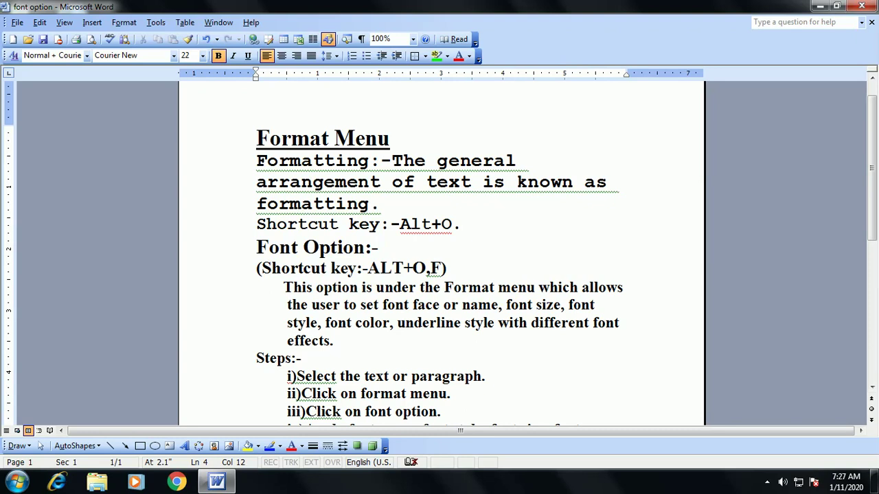
mouse_move(256, 160)
mouse_down()
mouse_move(369, 204)
mouse_move(471, 225)
mouse_up()
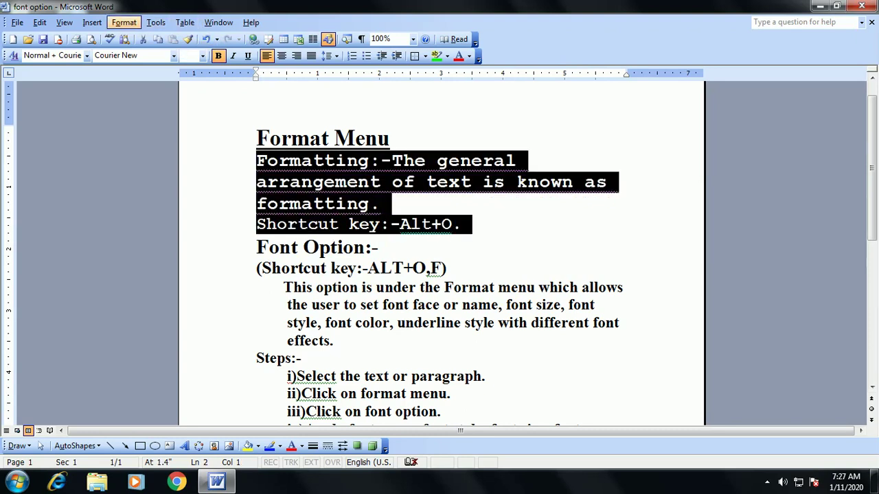
Step: Change the selected lines' font to the typed name 'monotype cursave' in the Font dialog
click(123, 22)
click(137, 35)
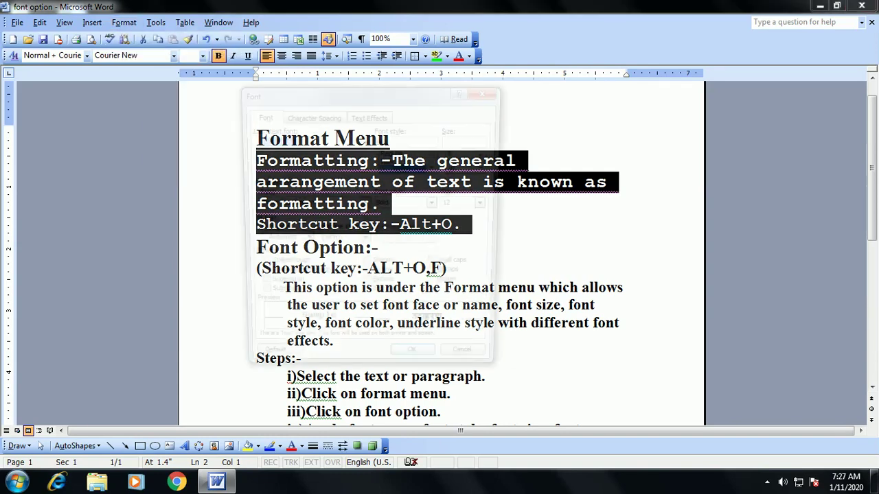
text(monotype cursave)
key(Return)
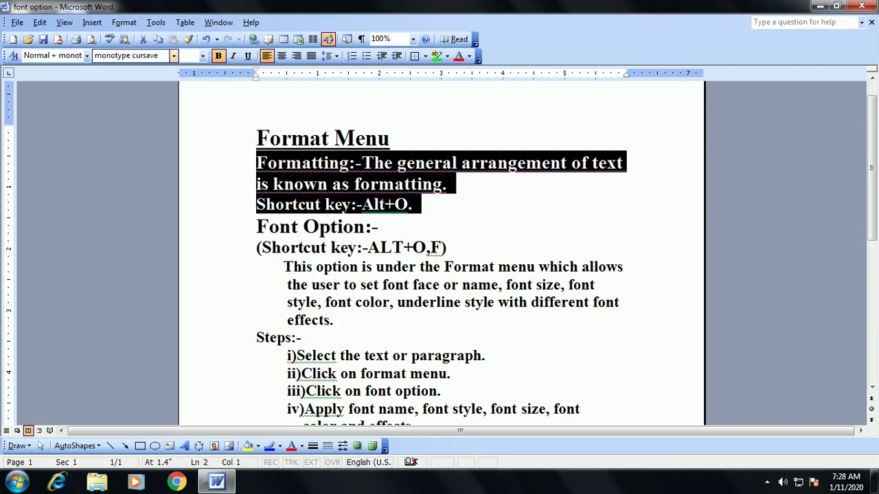
click(173, 56)
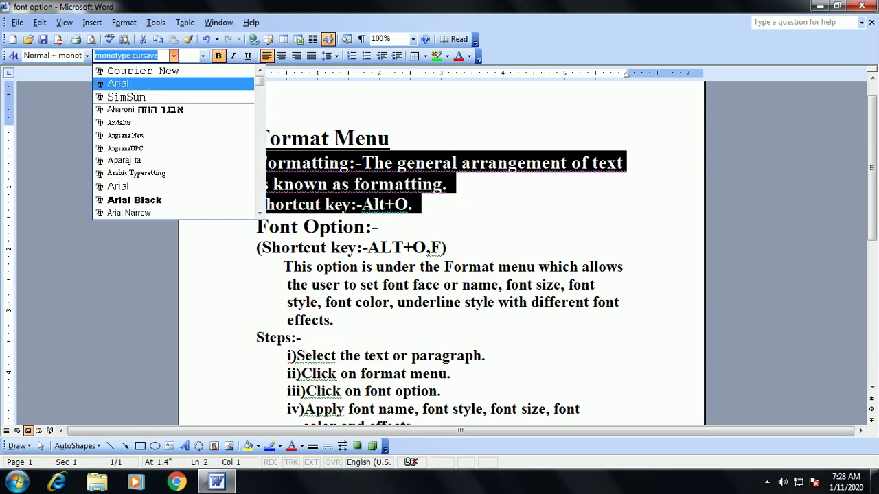
drag(259, 80, 258, 156)
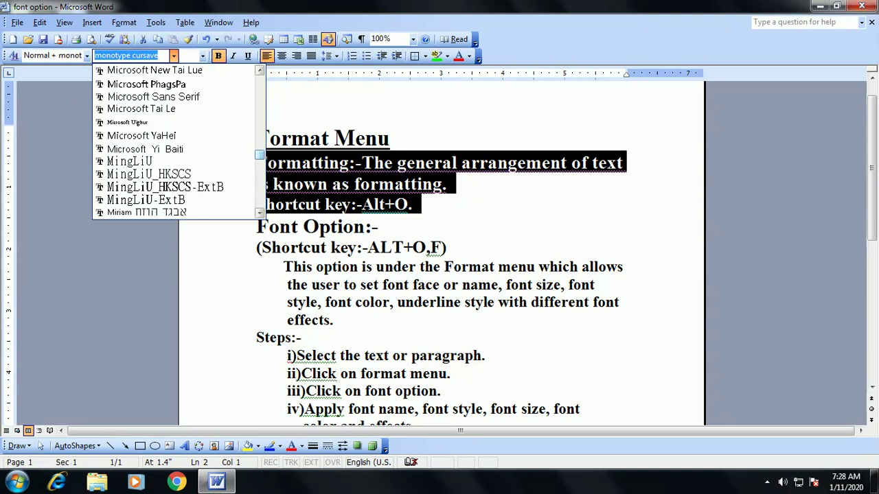
drag(259, 155, 259, 156)
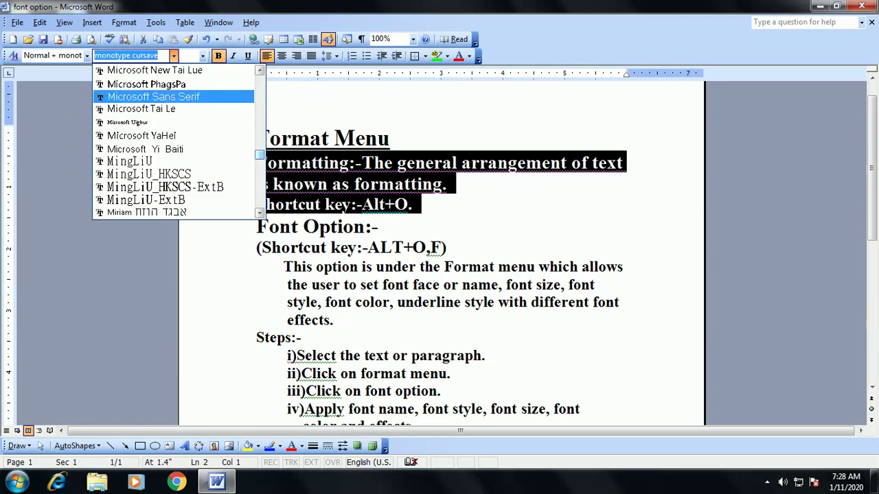
click(152, 55)
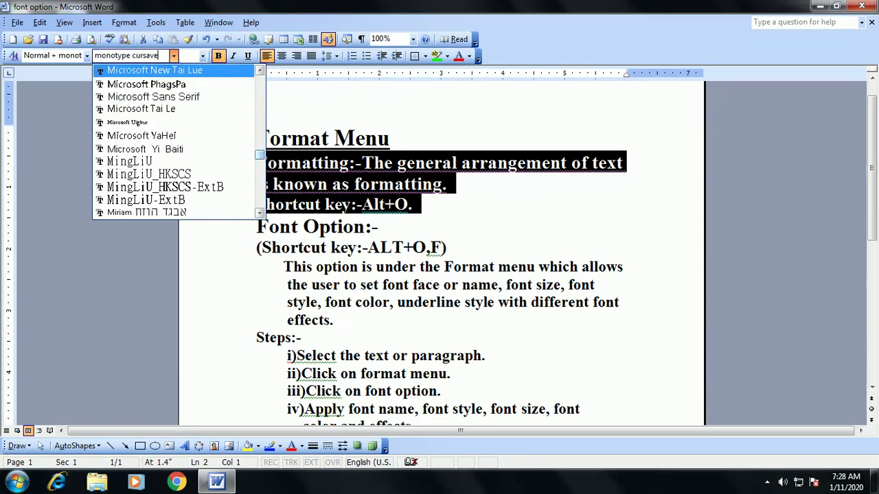
key(BackSpace)
key(BackSpace)
key(BackSpace)
key(BackSpace)
key(BackSpace)
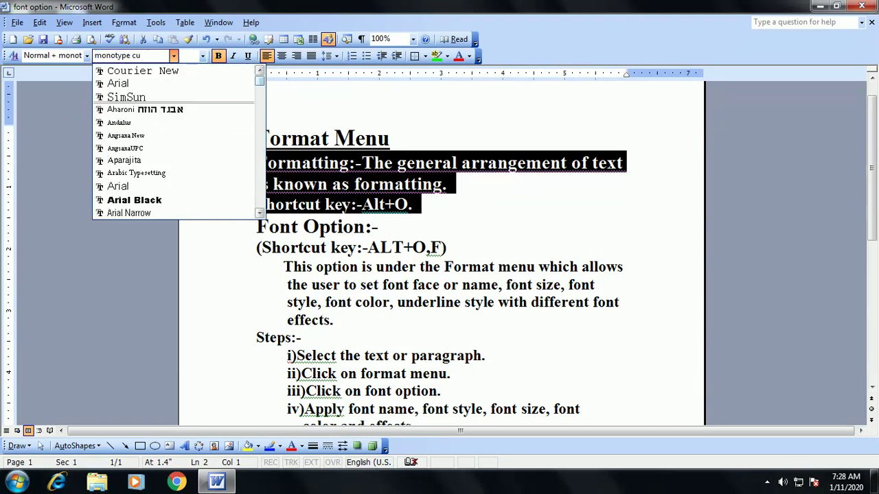
text(rsiv)
text(e)
key(BackSpace)
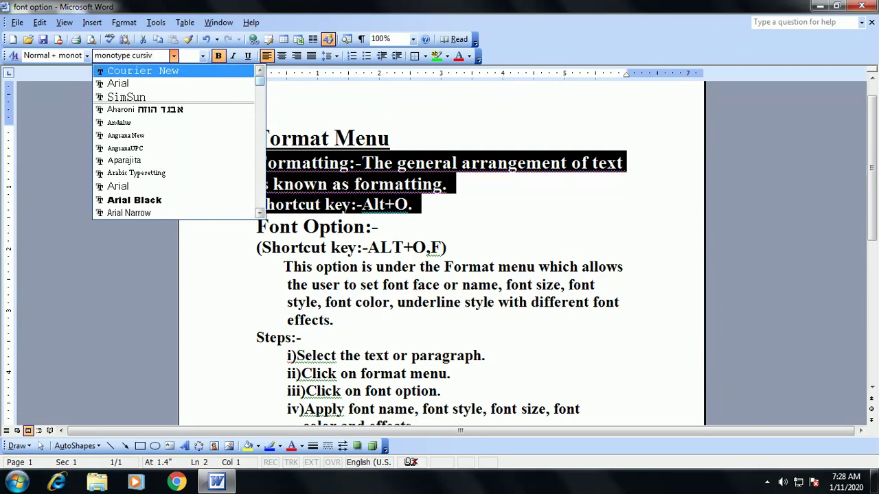
click(378, 226)
drag(256, 162, 412, 204)
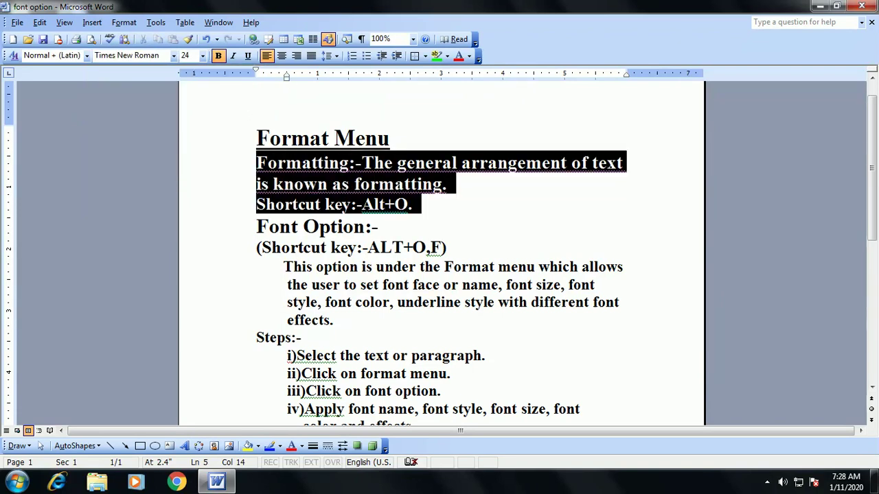
Step: Set the Formatting and Shortcut key lines back to Times New Roman Bold via the Font dialog
key(alt+o)
key(Down)
key(Escape)
key(Escape)
key(alt+o)
key(f)
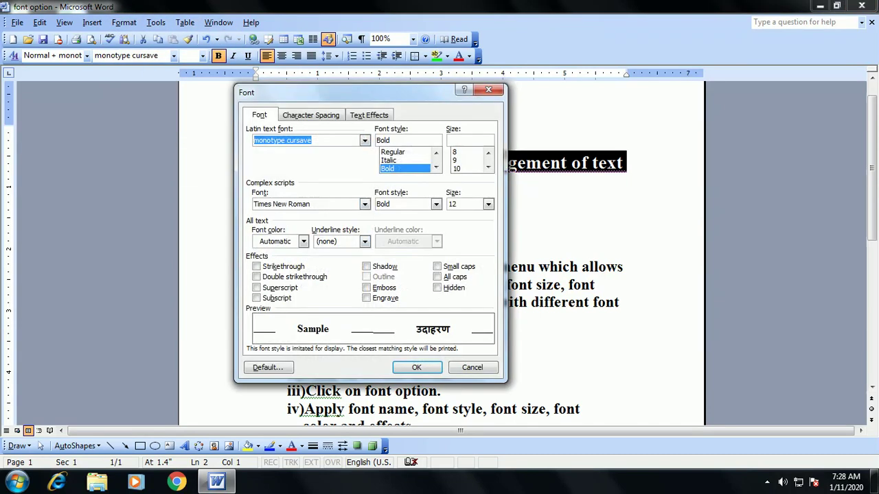
text(times new roman)
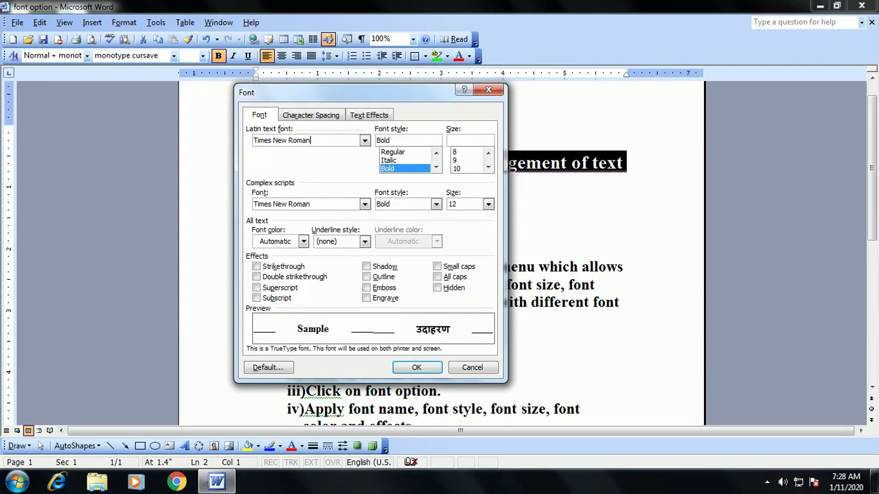
key(Return)
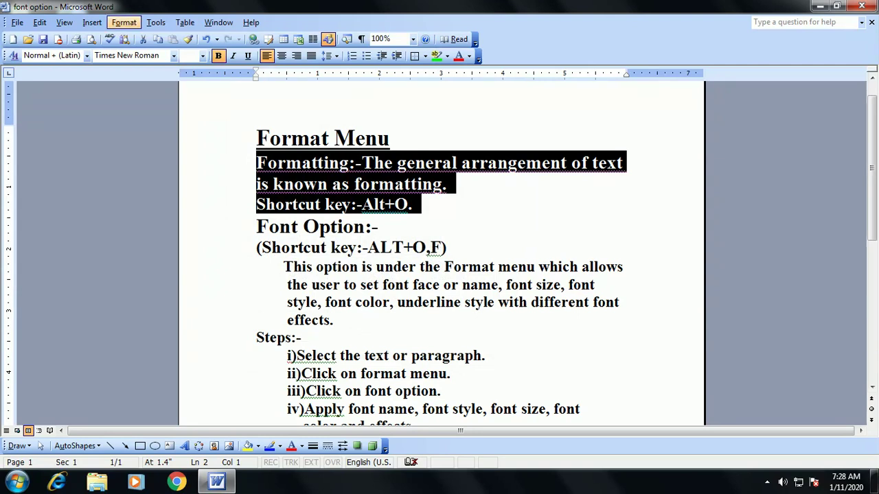
click(123, 22)
Step: Make the Formatting lines Italic, then switch their font style to Regular
click(137, 35)
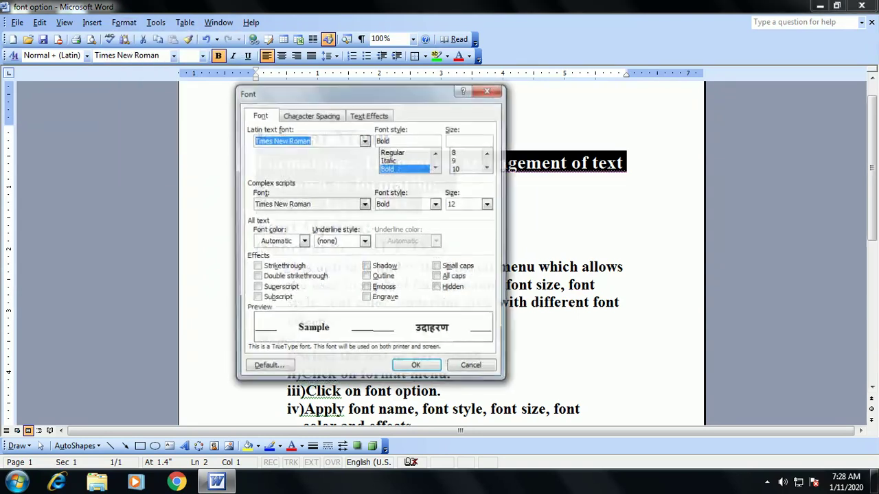
click(388, 160)
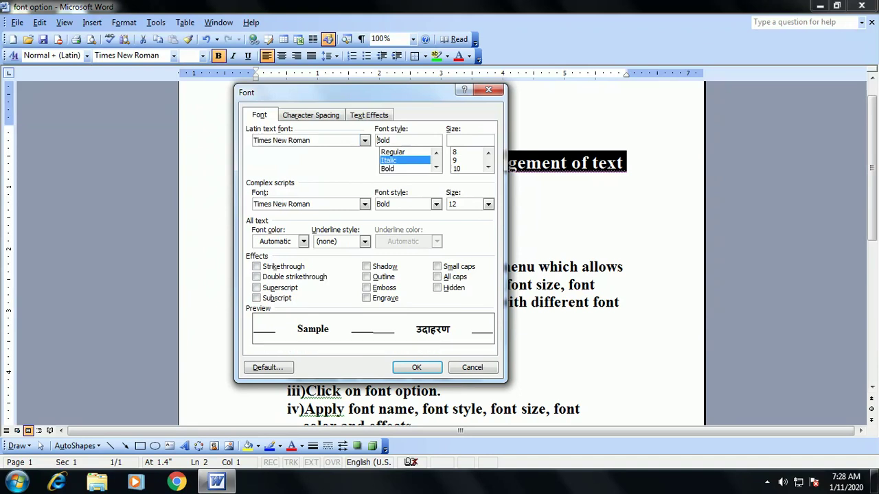
click(416, 368)
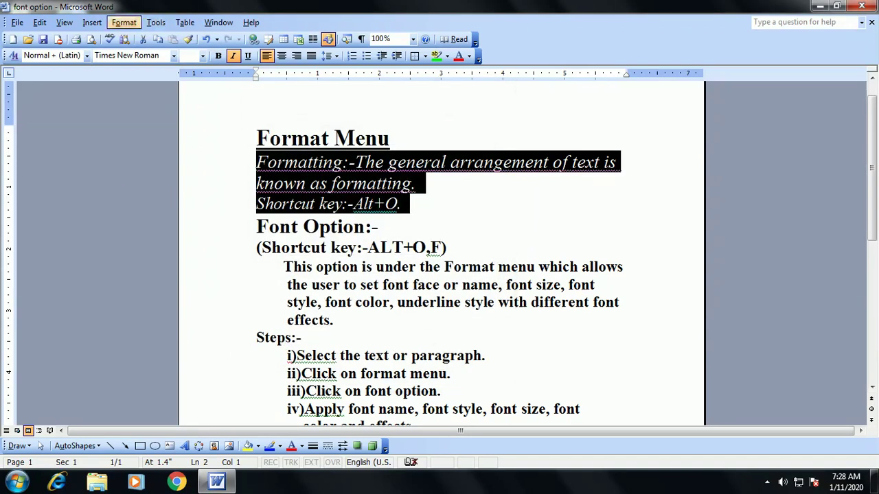
click(124, 22)
click(138, 38)
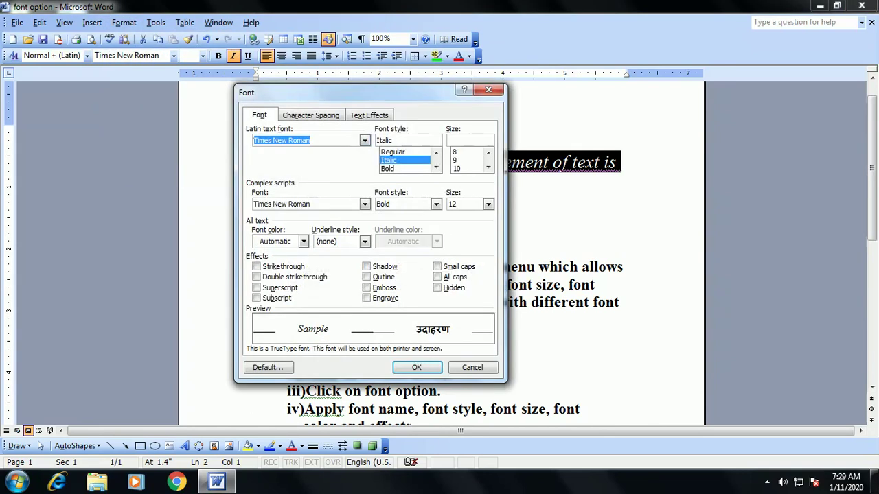
click(391, 151)
click(416, 367)
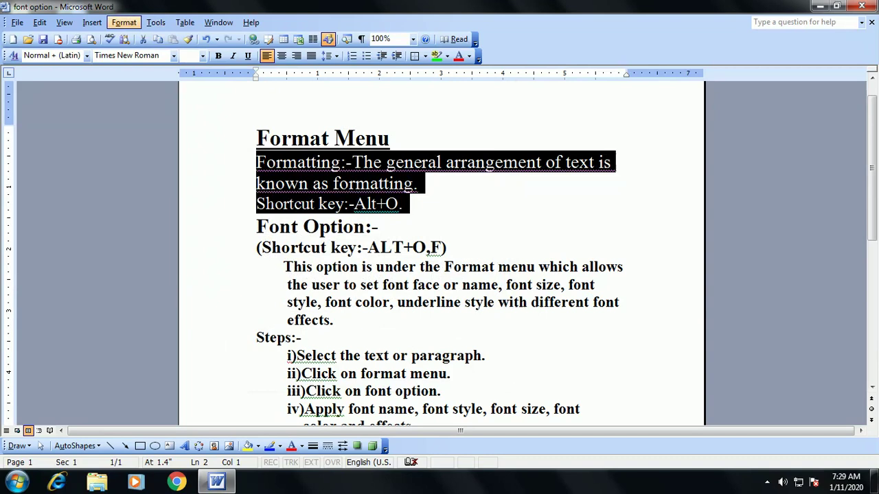
Step: Return the Formatting lines' font style to Bold
click(124, 22)
key(f)
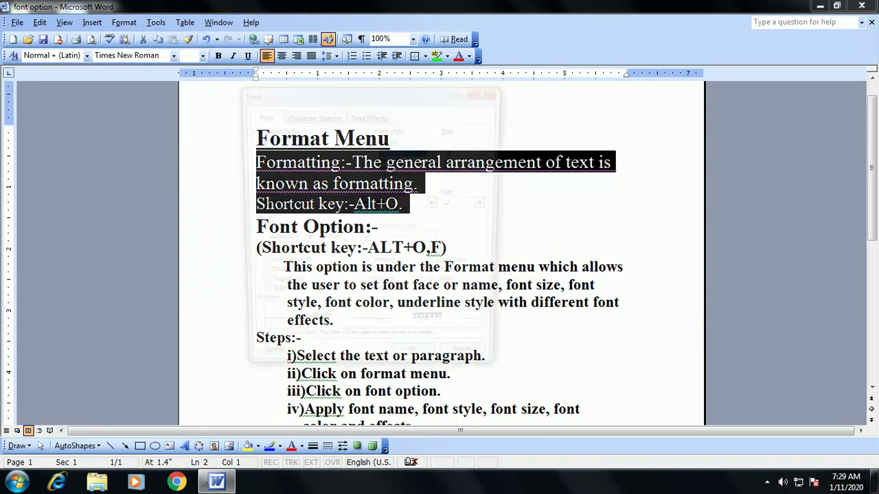
key(Tab)
key(Down)
key(Down)
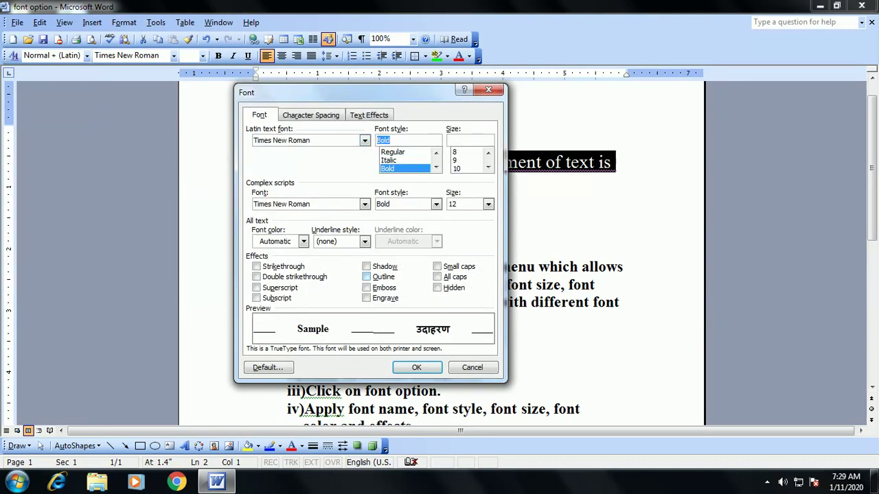
key(Return)
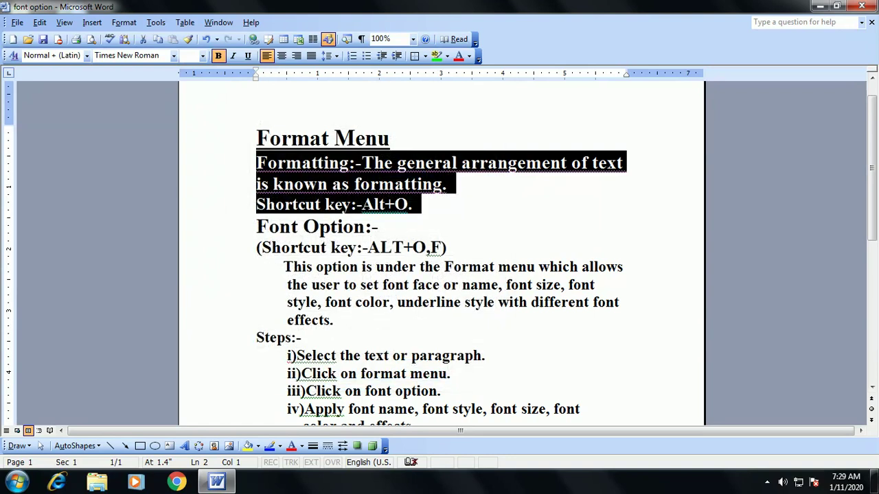
key(alt+o)
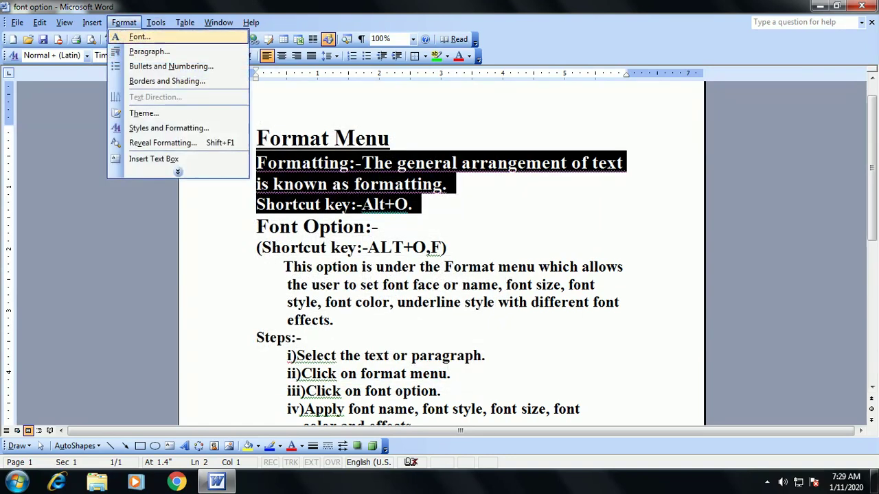
Step: Set the Formatting and Shortcut key lines to font size 15
key(f)
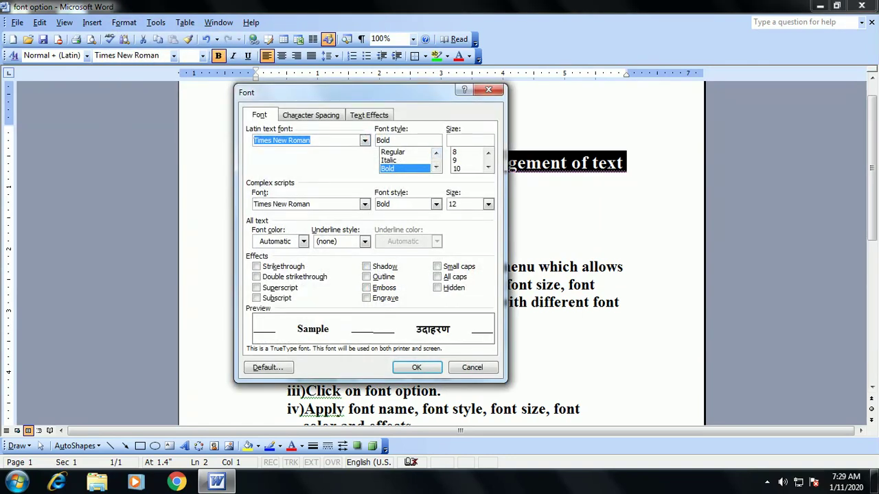
click(456, 168)
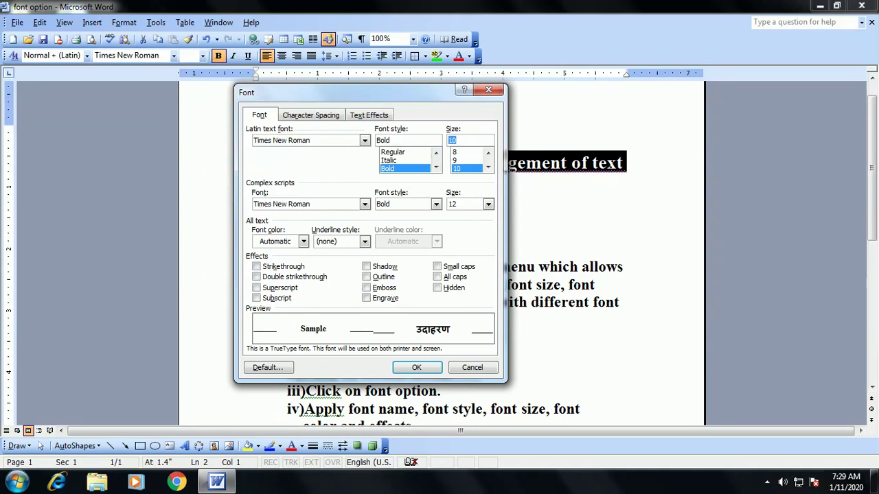
click(487, 204)
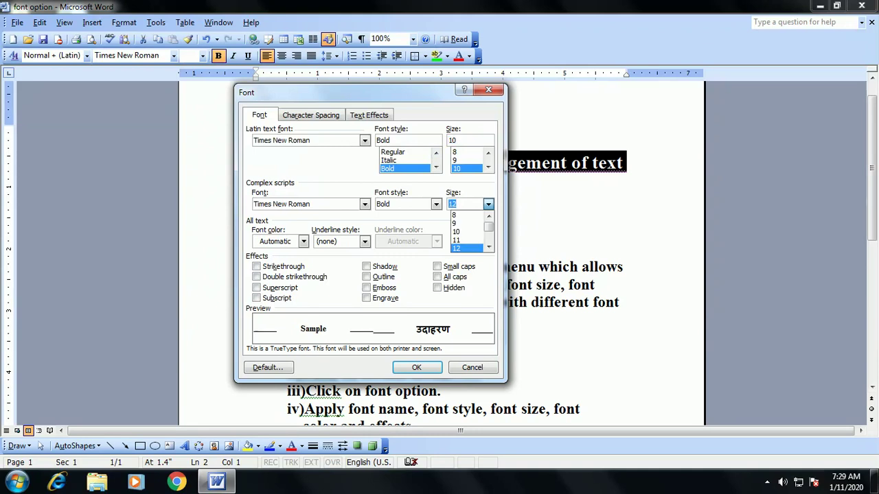
click(456, 247)
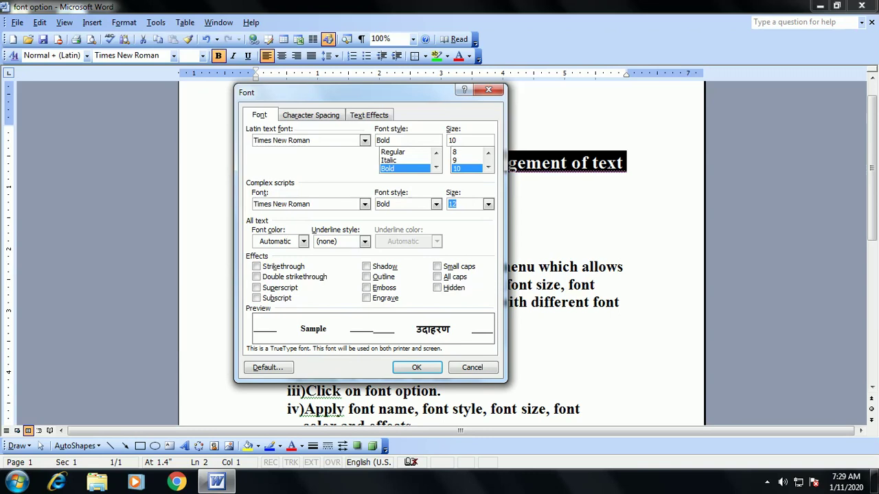
click(467, 160)
text(15)
key(Return)
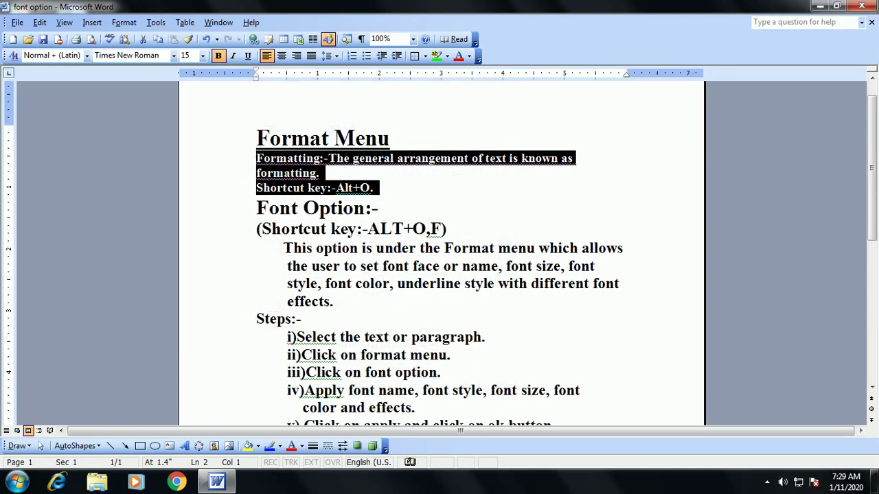
Step: Increase the lines' font size from 15 to 20
key(alt+o)
key(f)
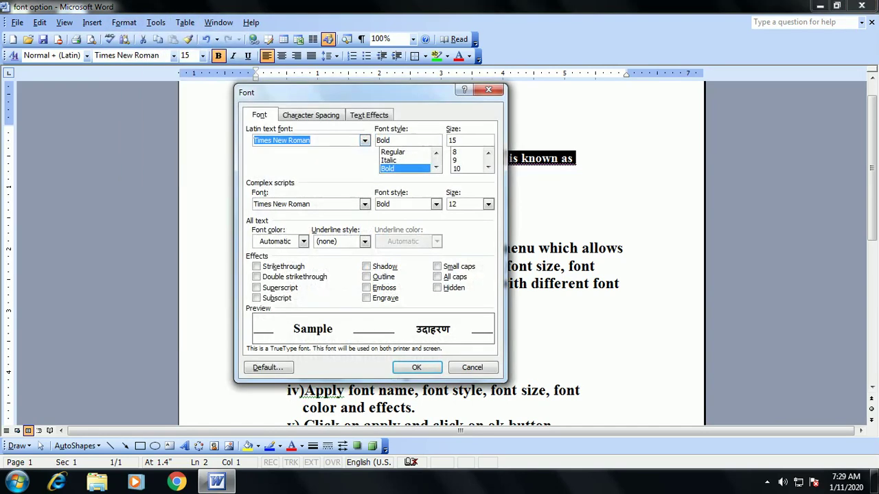
click(456, 169)
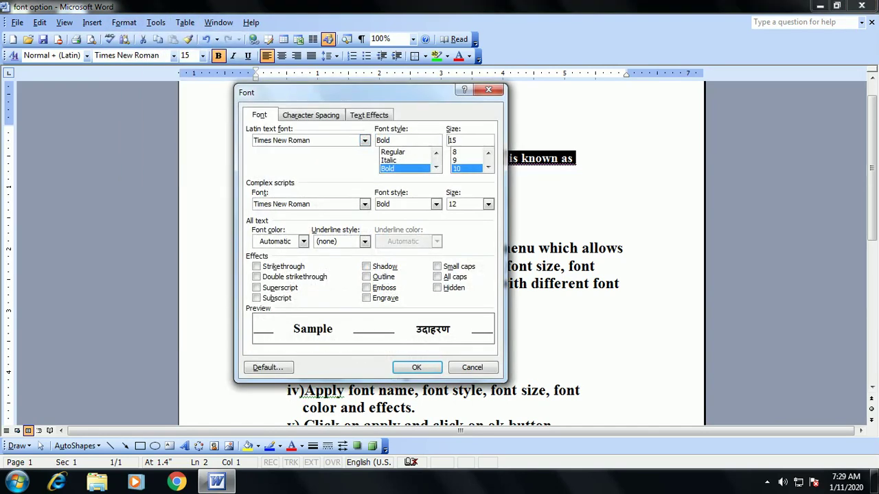
text(20)
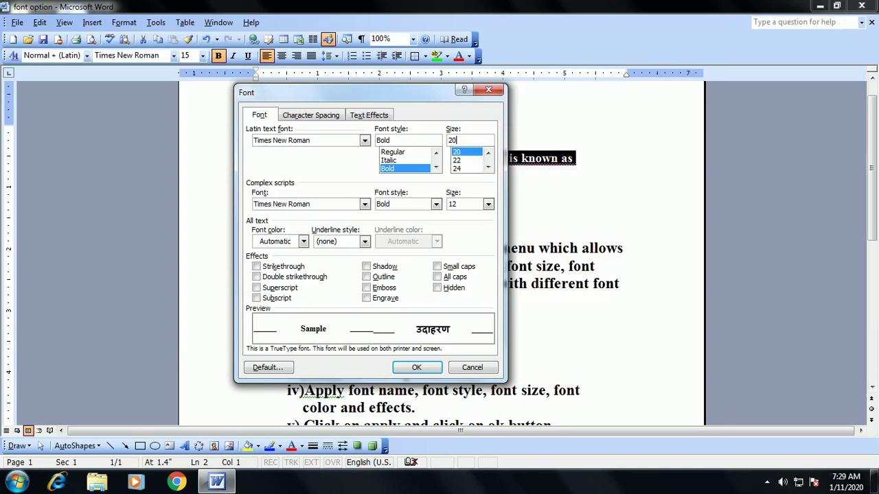
key(Return)
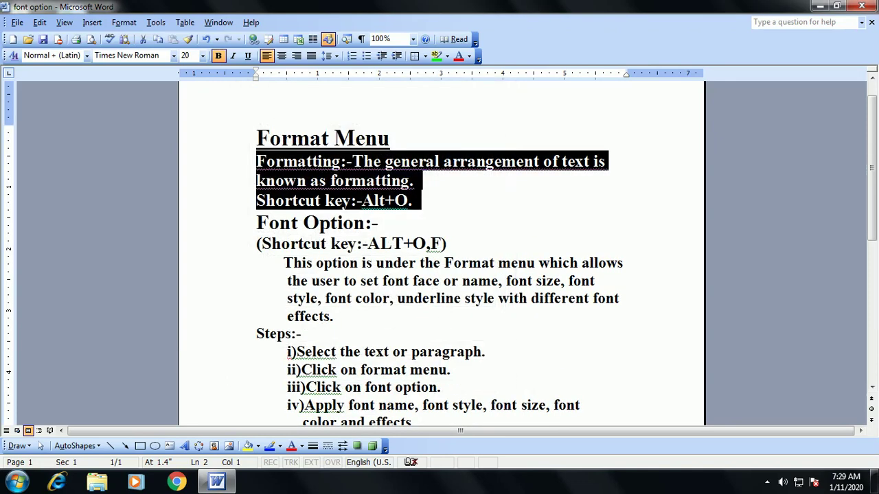
key(alt+o)
Step: Set the Complex scripts font style of the Formatting lines to Bold Italic
key(f)
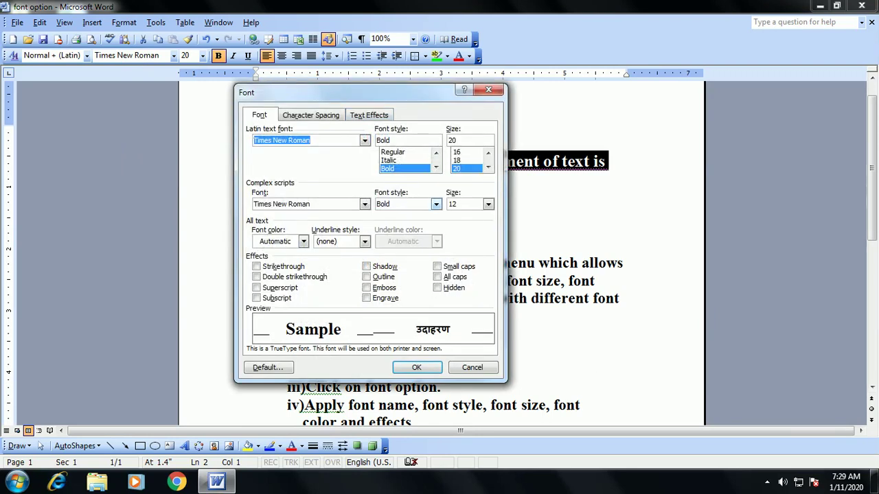
click(398, 204)
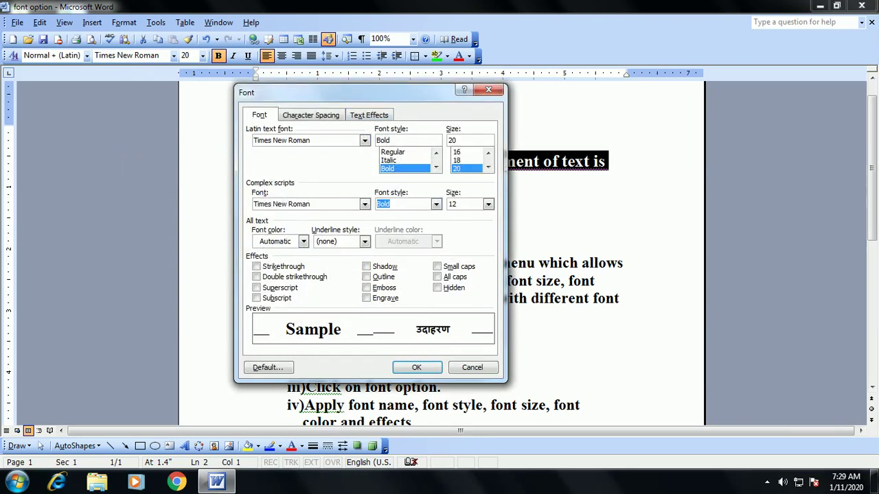
key(alt+Down)
key(Down)
key(Return)
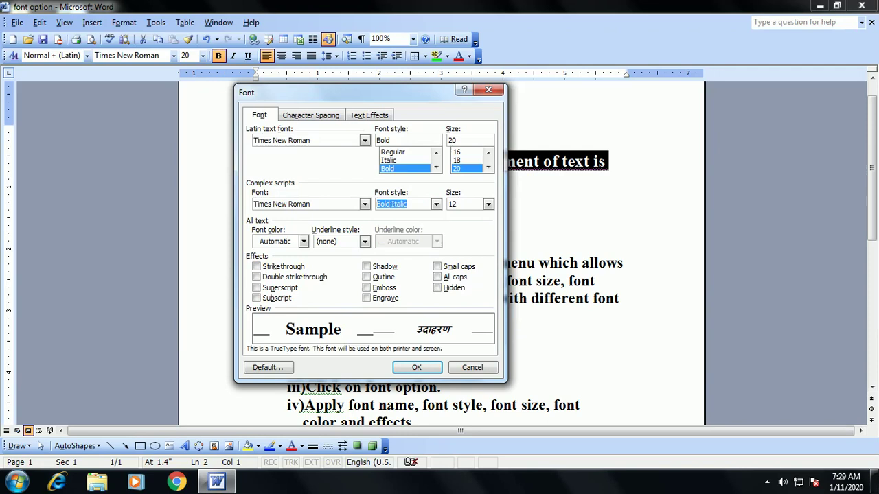
key(Return)
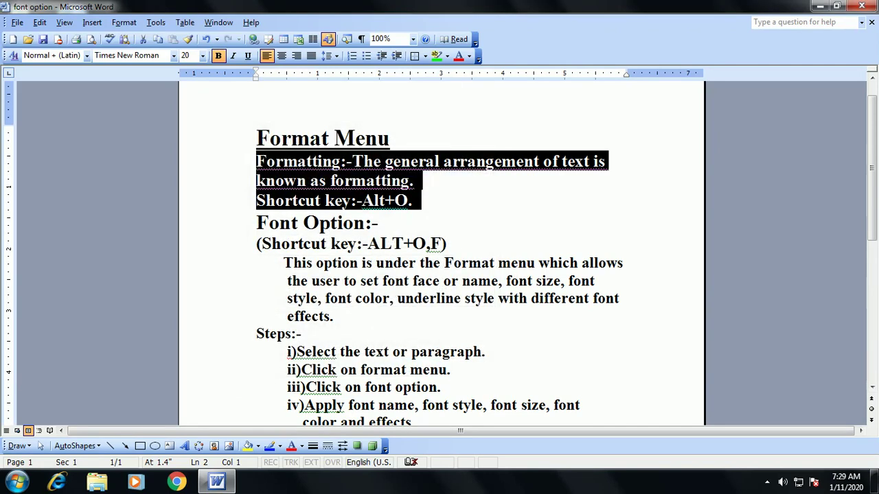
Step: Colour the Formatting and Alt+O shortcut lines Dark Green, then reselect them
key(alt+o)
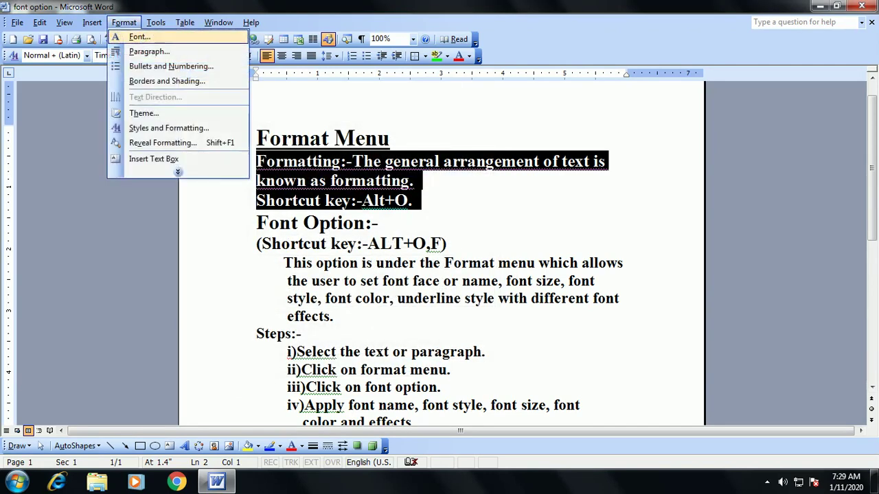
key(f)
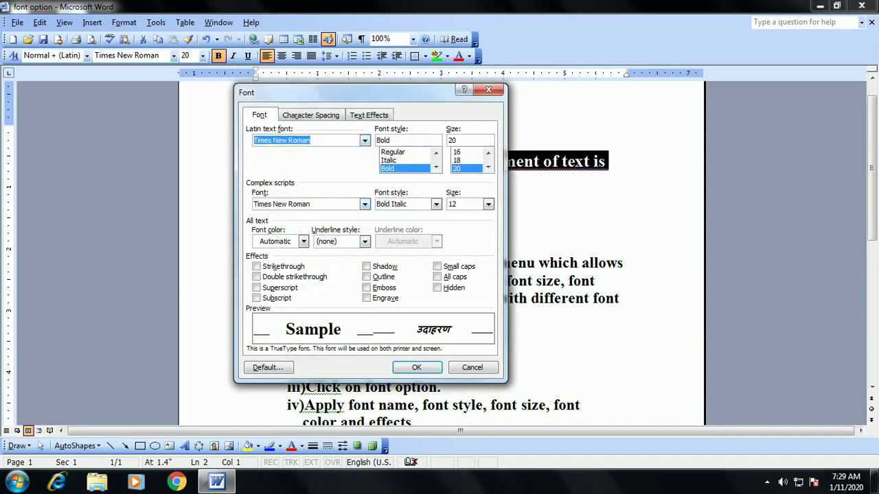
key(alt+c)
key(alt+Down)
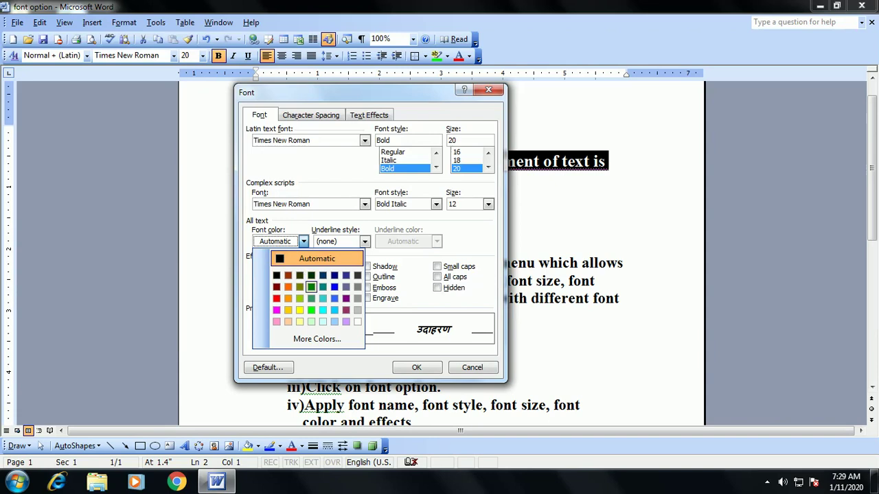
click(311, 276)
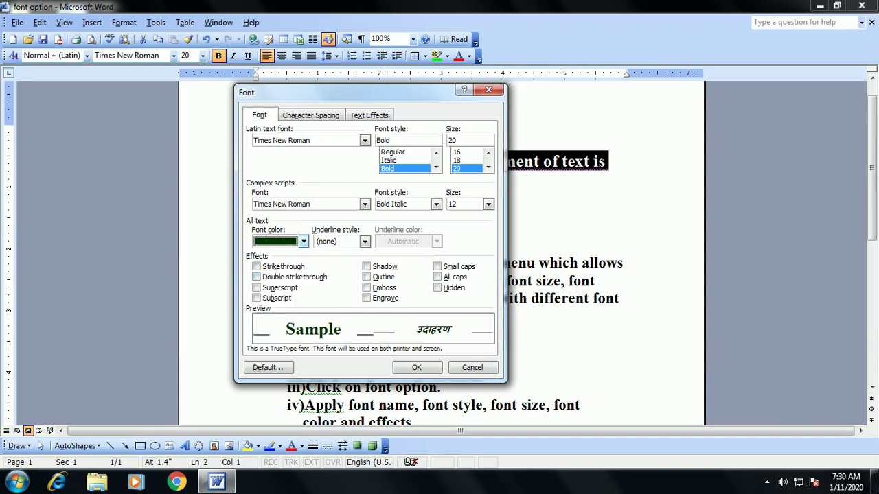
click(416, 367)
click(377, 222)
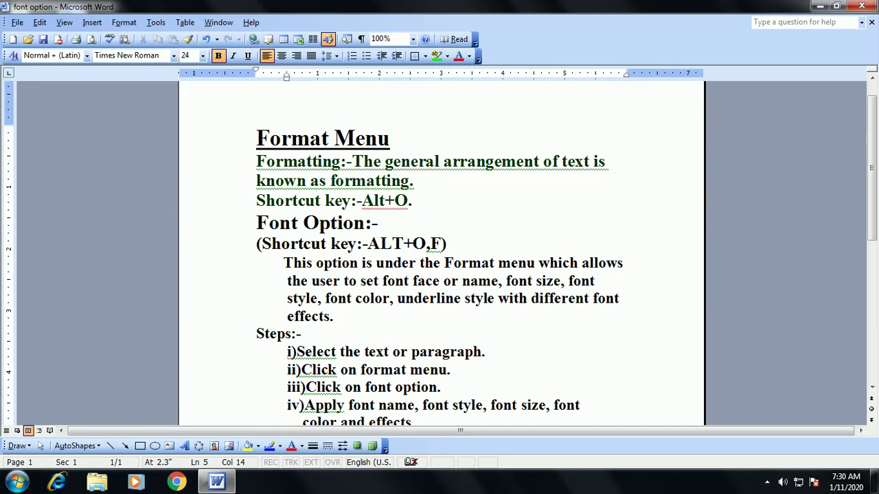
drag(256, 161, 425, 244)
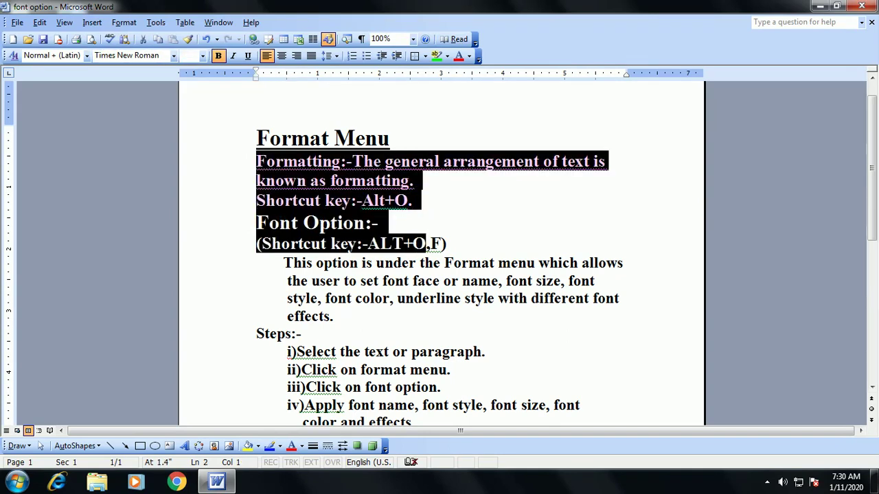
Step: Select the paragraph beginning 'This option is under the Format menu'
mouse_move(283, 263)
mouse_down()
mouse_move(302, 334)
mouse_move(333, 316)
mouse_up()
click(334, 316)
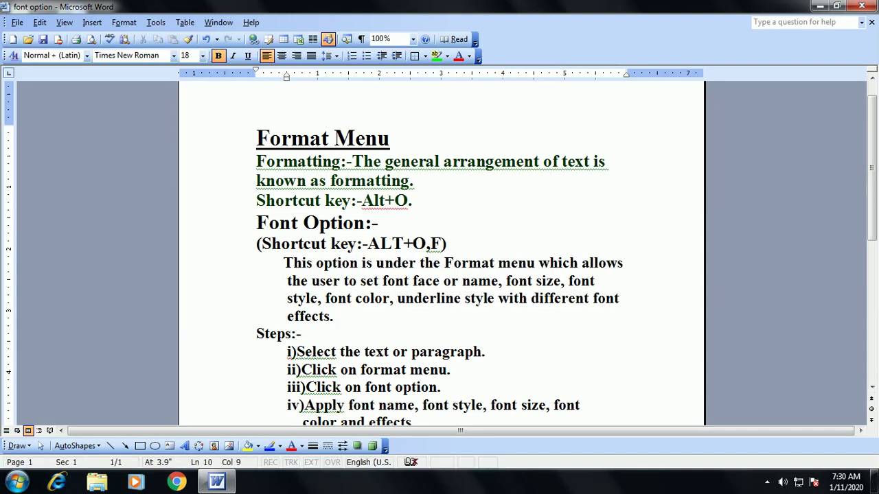
mouse_move(283, 263)
mouse_down()
mouse_move(381, 281)
mouse_move(336, 316)
mouse_up()
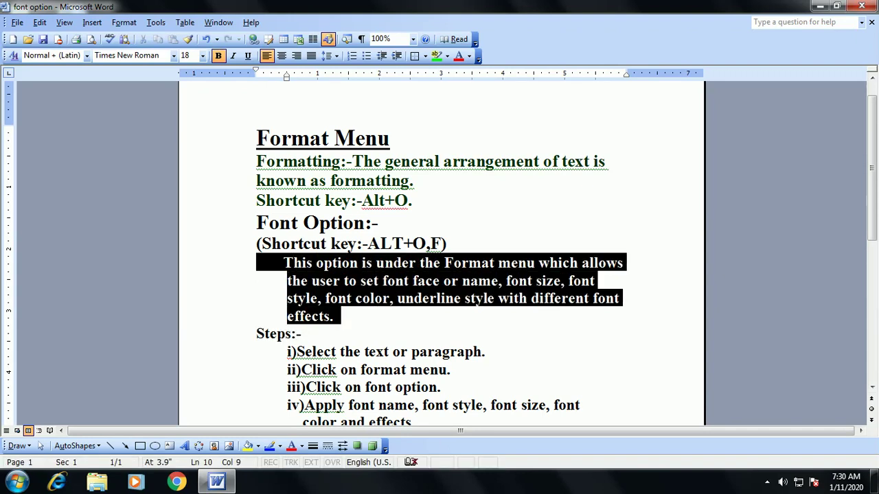
Step: Give the paragraph a custom green font colour and a single-line underline
click(123, 22)
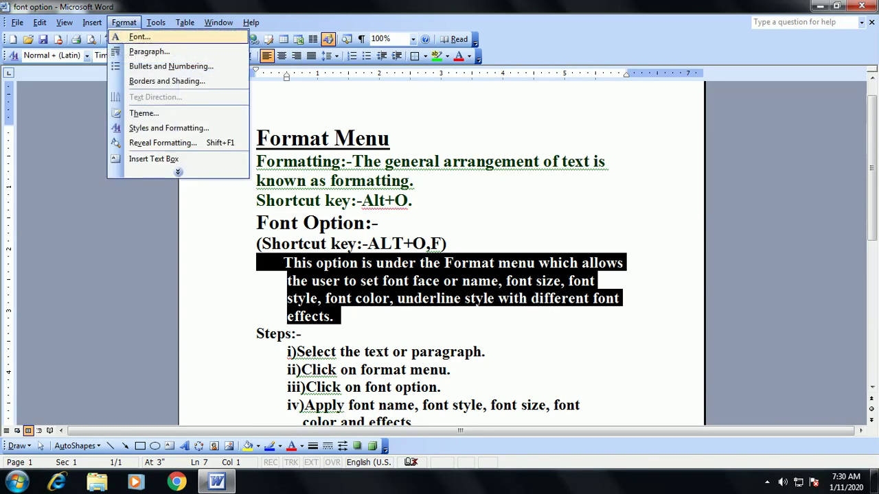
click(138, 35)
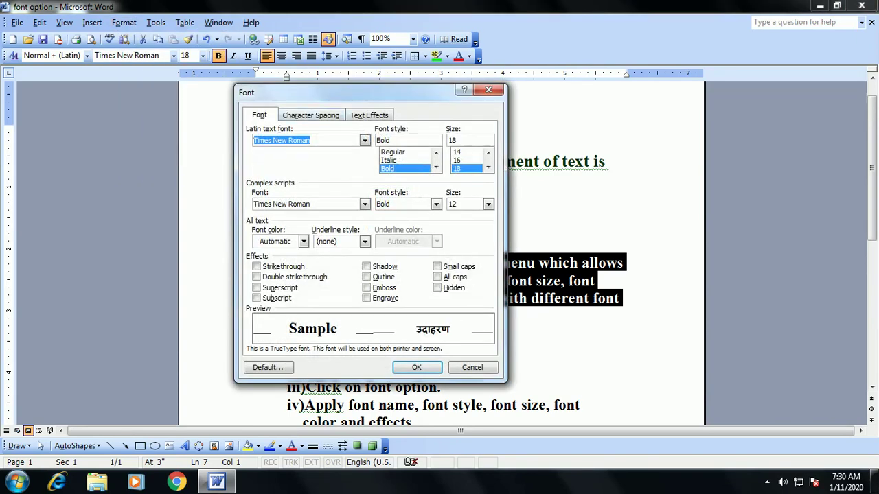
click(302, 241)
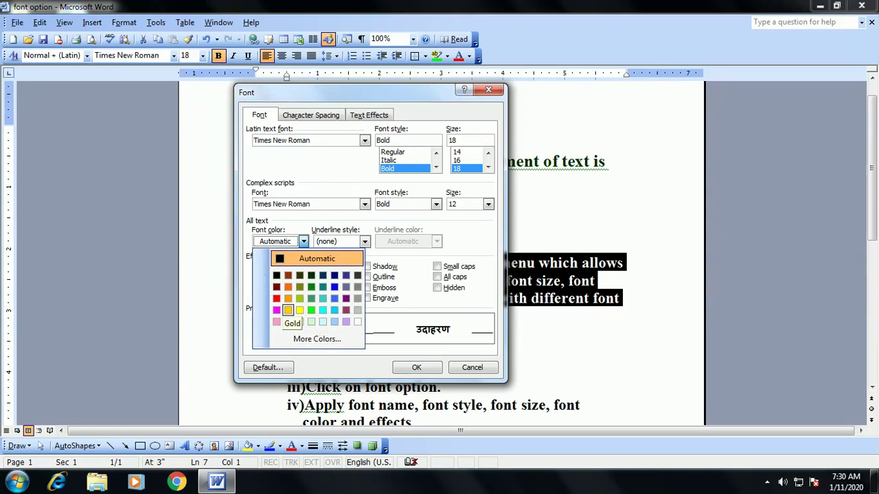
click(316, 339)
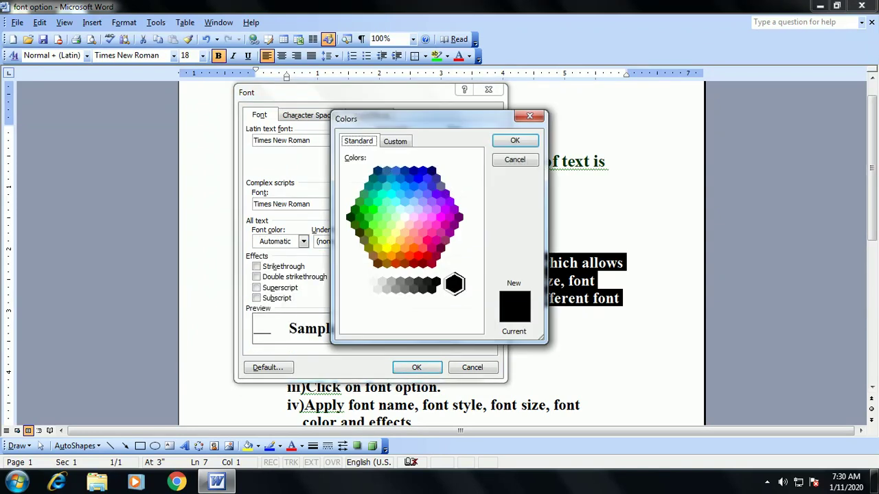
click(364, 210)
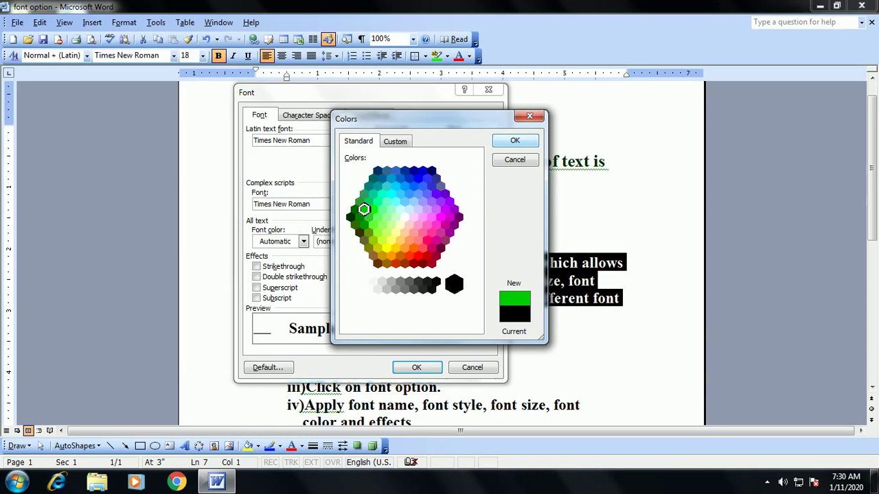
click(515, 140)
click(364, 241)
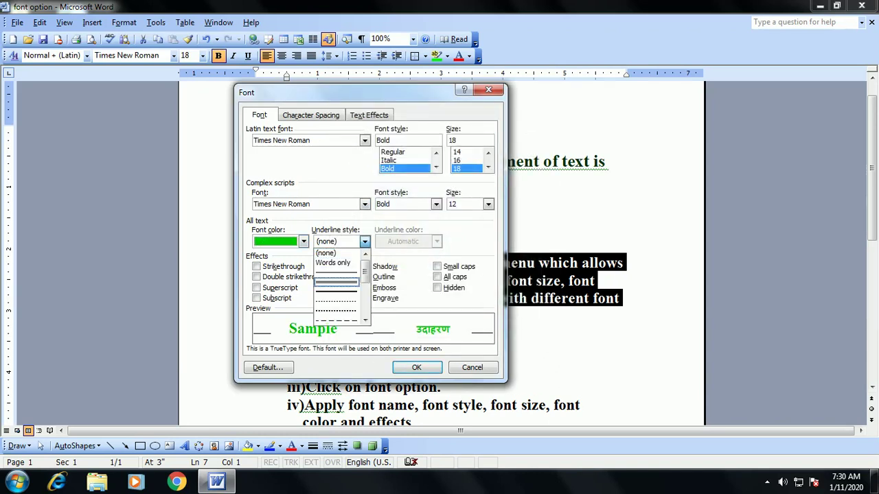
click(335, 282)
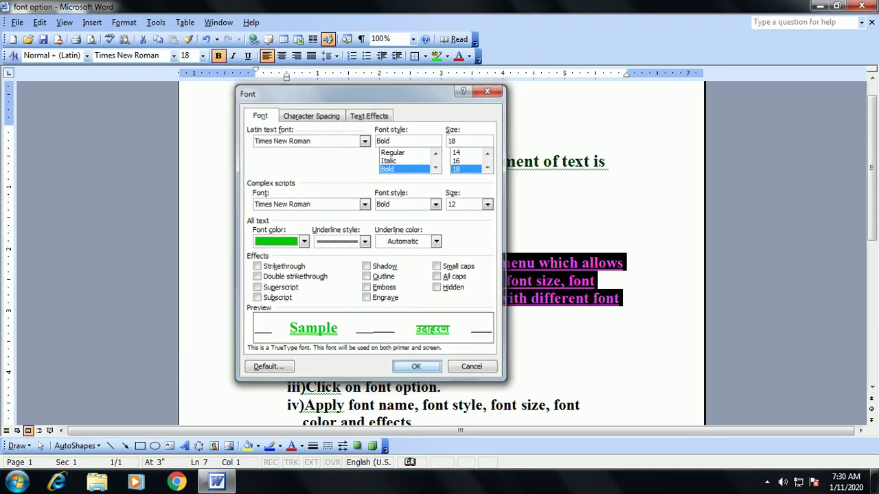
key(Return)
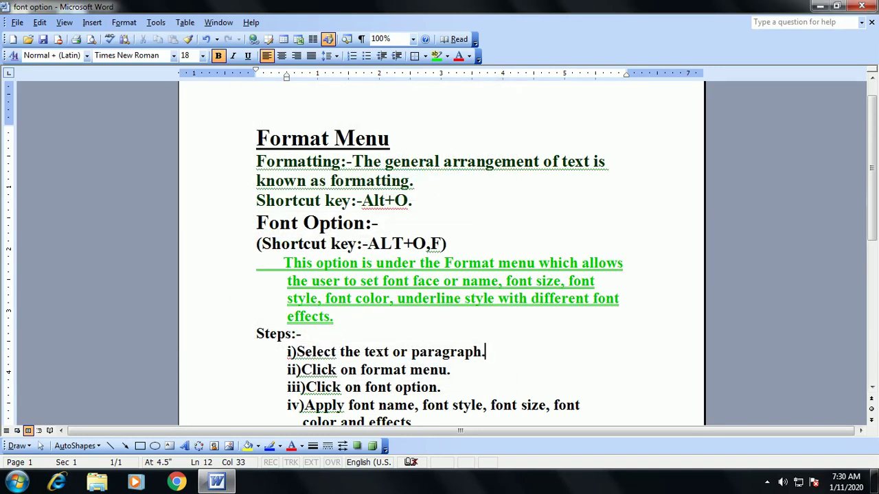
drag(257, 263, 342, 317)
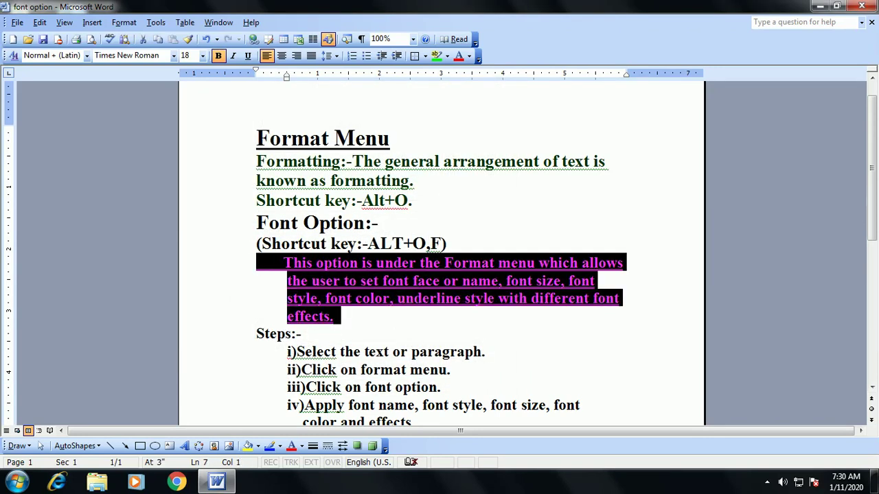
Step: Set the Format menu paragraph's underline to (none) and its font colour to Blue
click(123, 22)
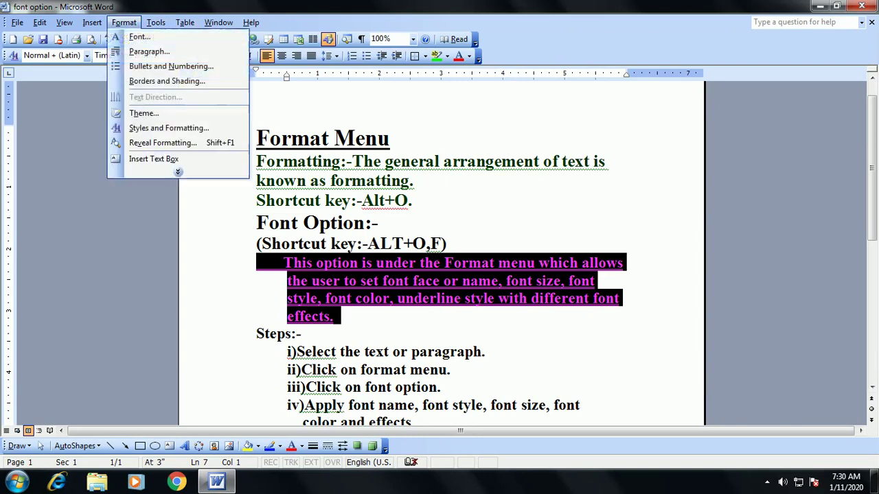
click(139, 36)
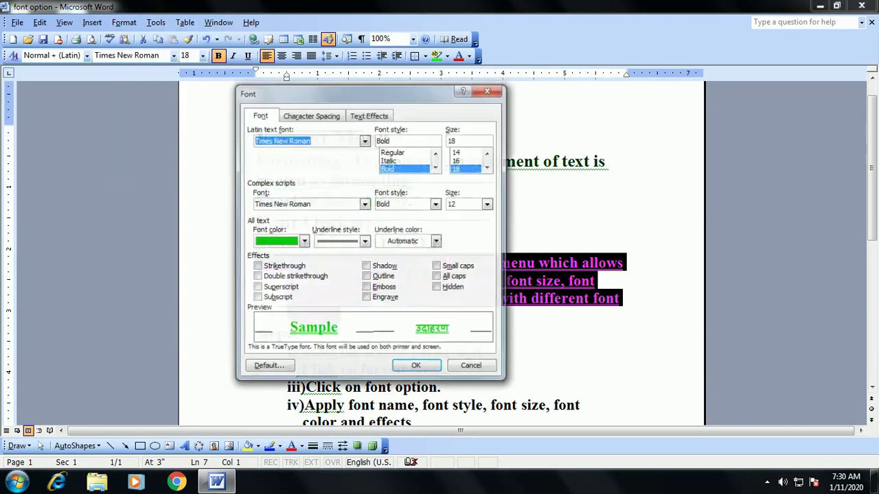
click(364, 242)
key(Up)
key(Up)
key(Return)
click(304, 242)
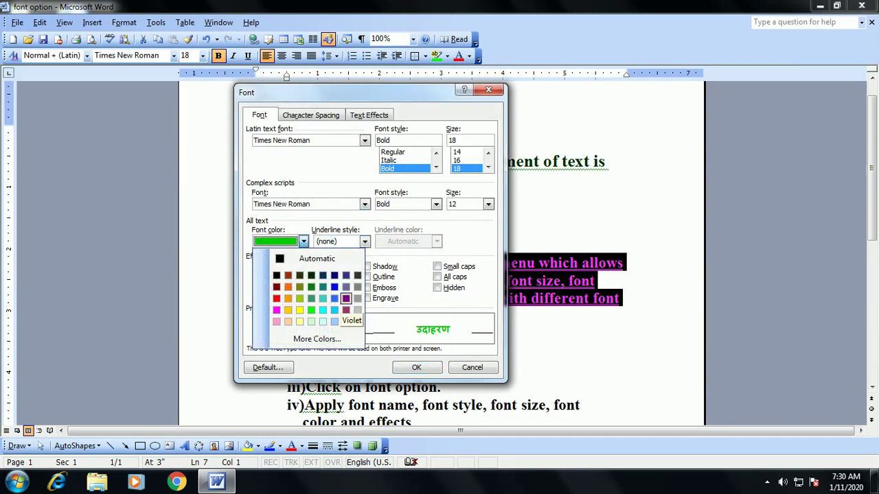
click(334, 287)
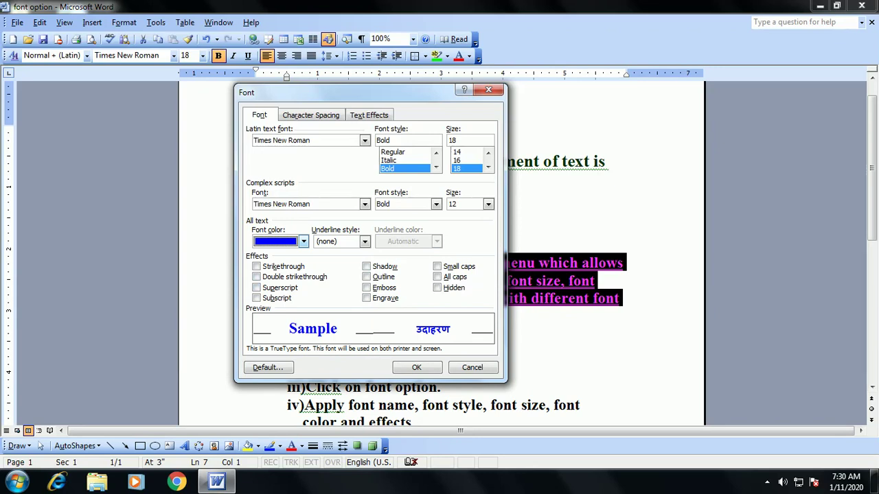
key(Return)
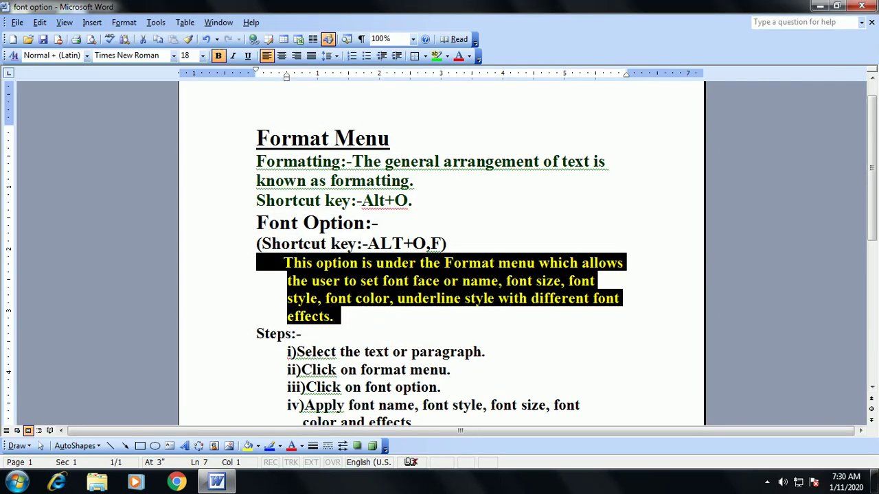
click(451, 243)
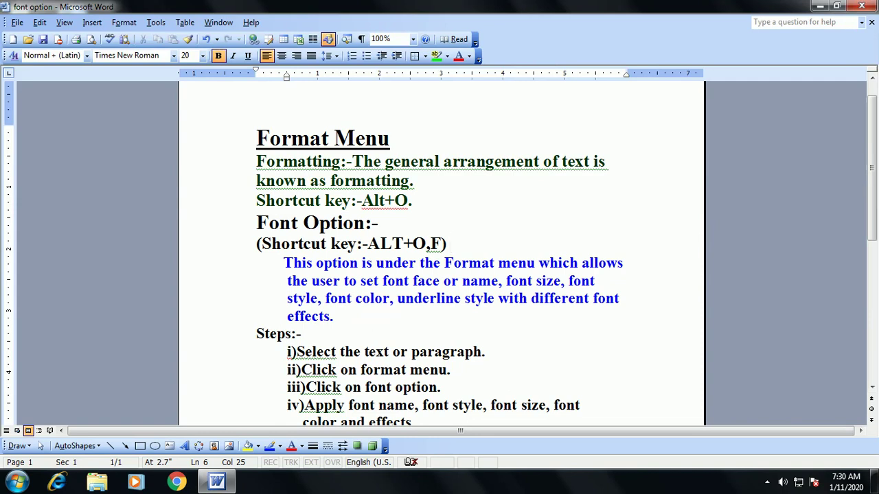
Step: Apply strikethrough to the steps list i) to v)
drag(286, 351, 553, 410)
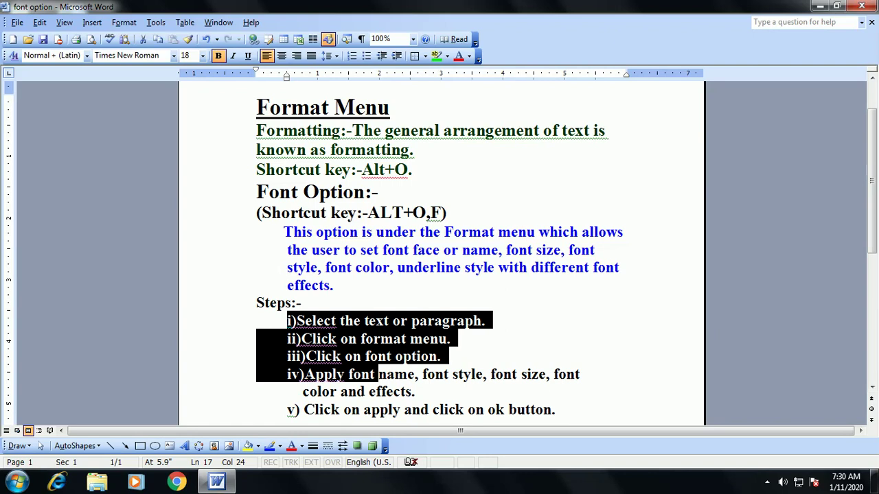
scroll(439, 251, down, 2)
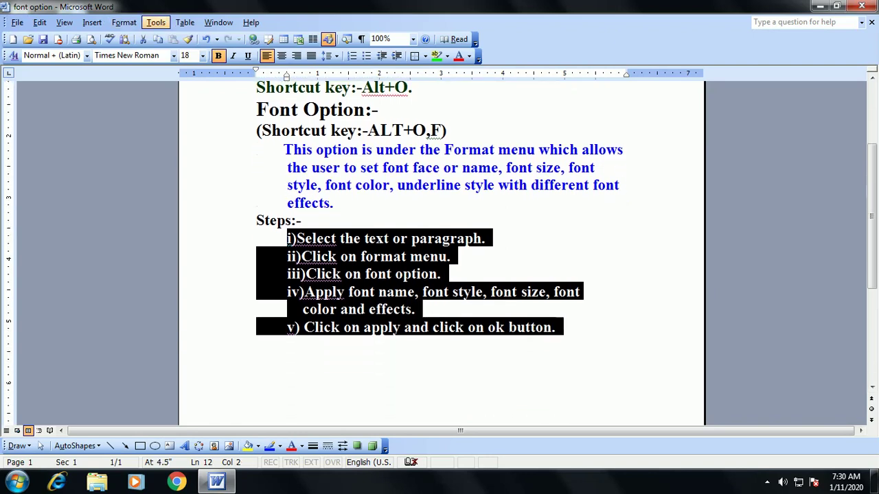
key(alt+o)
key(f)
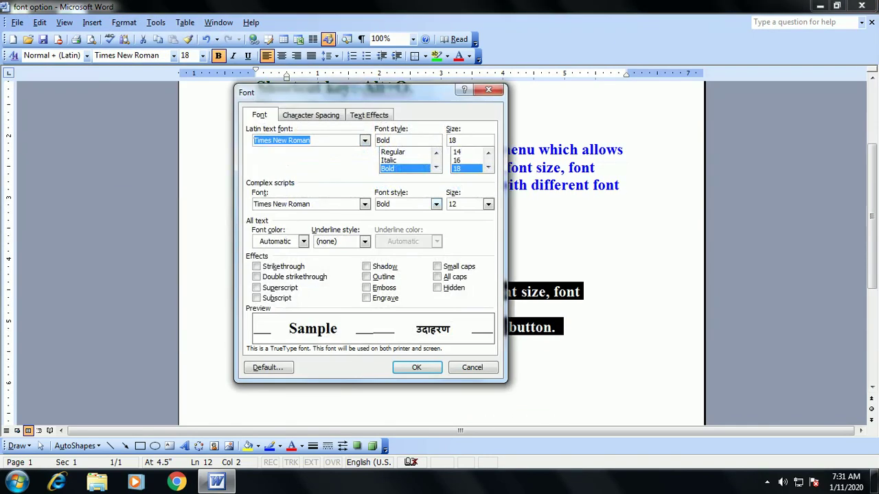
key(alt+k)
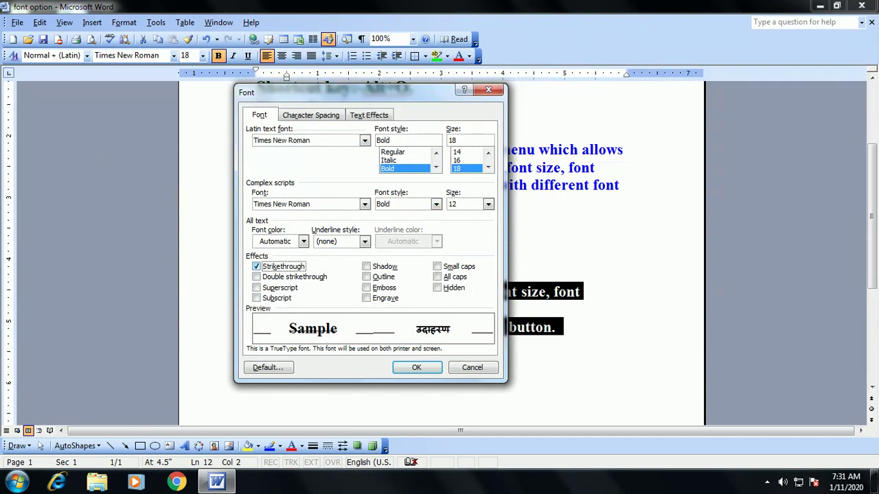
key(Return)
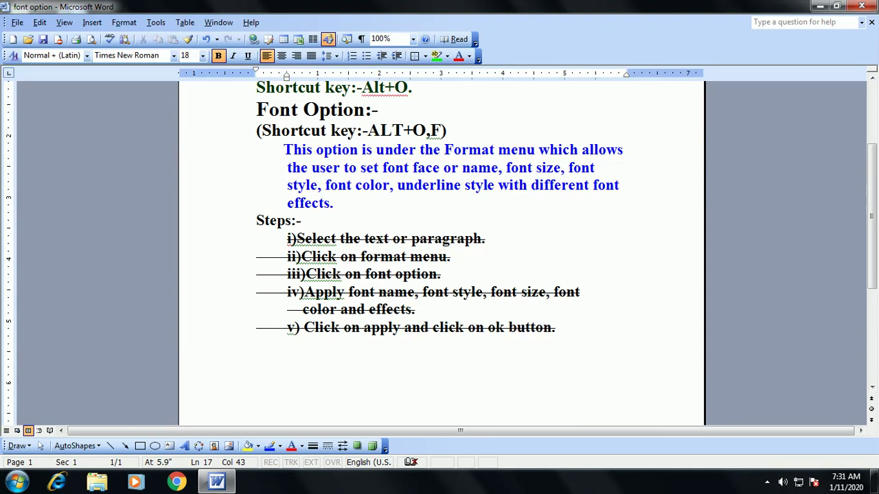
Step: Reselect the struck-through steps and turn strikethrough off again
drag(555, 328, 287, 238)
key(alt+o)
key(f)
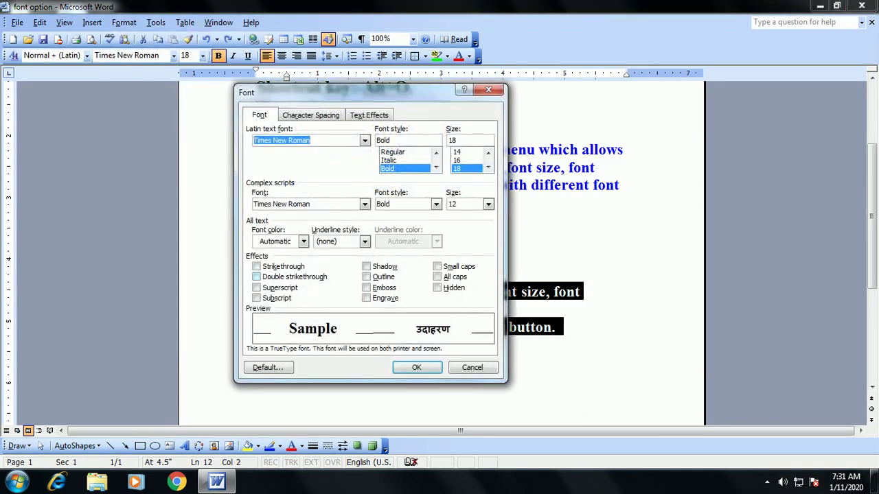
key(alt+l)
key(Return)
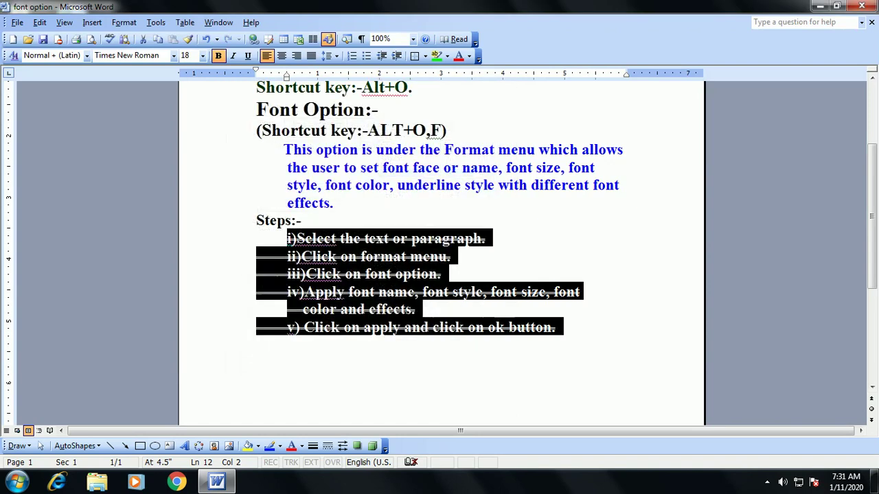
click(442, 274)
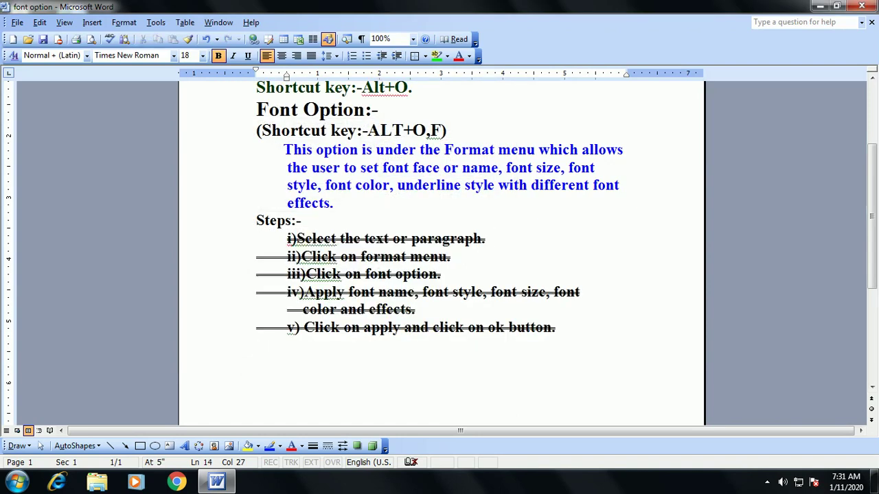
drag(555, 328, 287, 239)
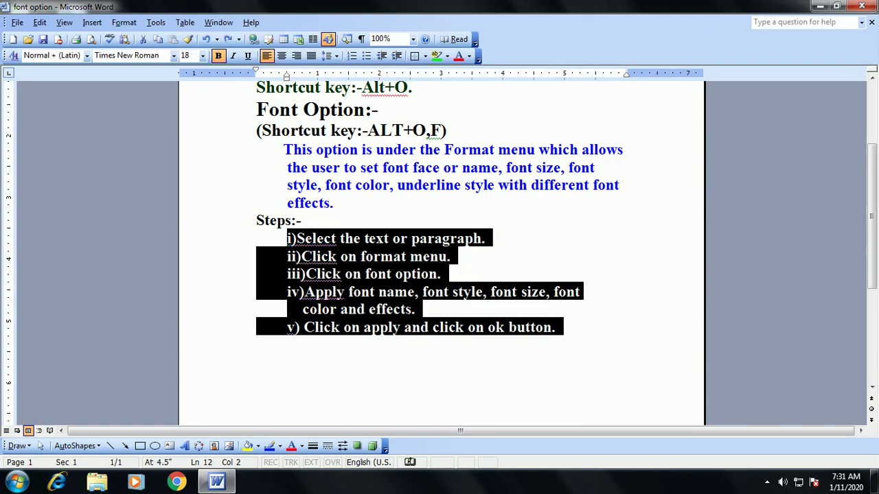
Step: Try superscript on the selected steps list, then undo it
key(alt+o)
key(f)
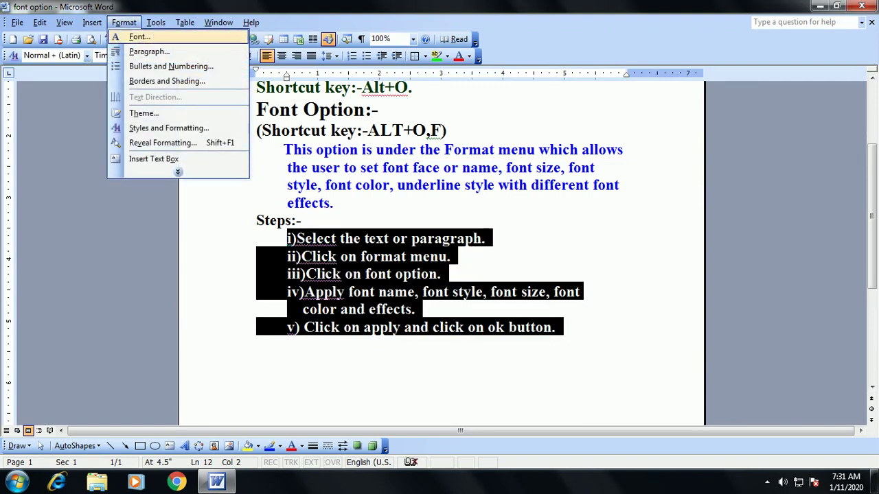
click(256, 288)
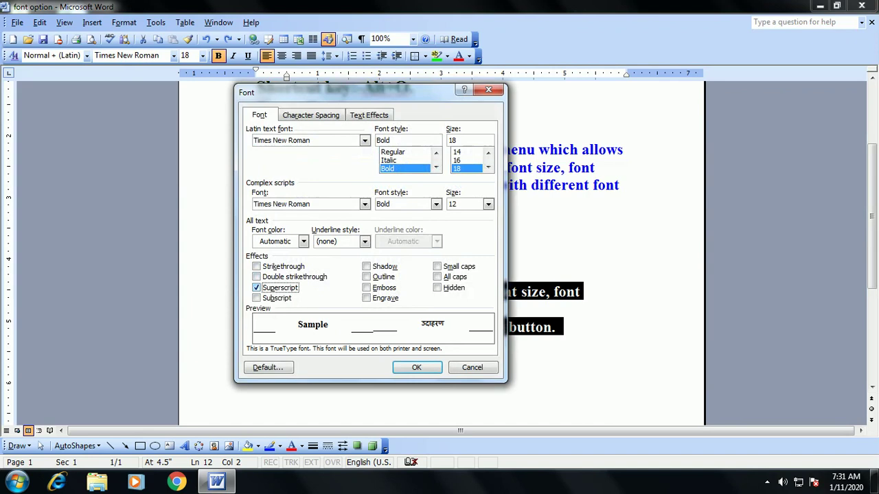
click(416, 367)
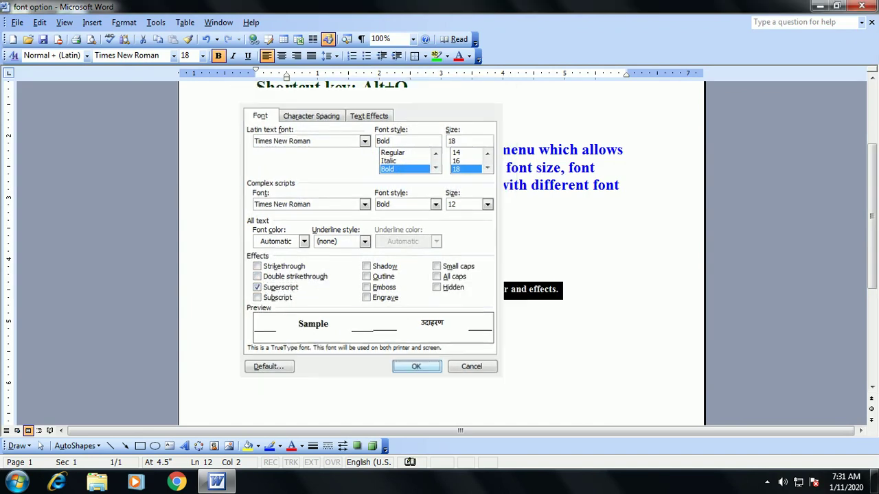
key(ctrl+z)
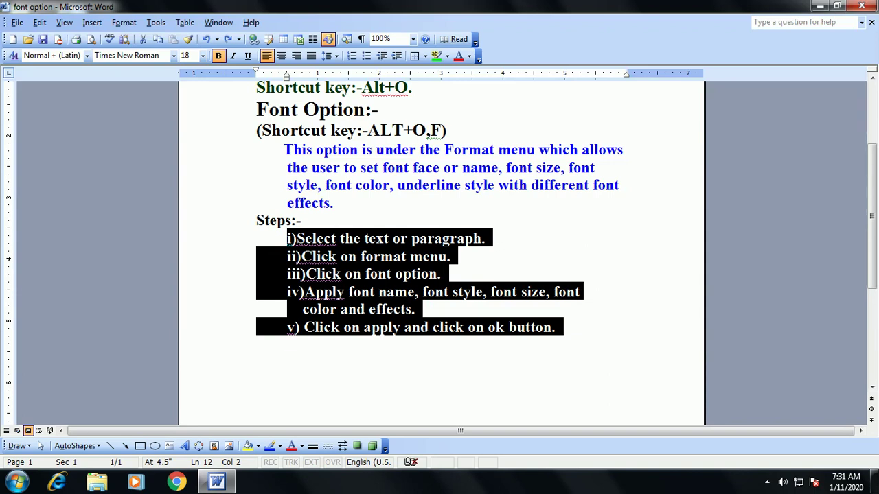
Step: Type X2 on a new line below the steps and make the 2 superscript
click(295, 327)
key(End)
key(Down)
key(Down)
text(X2)
key(shift+Left)
key(alt+o)
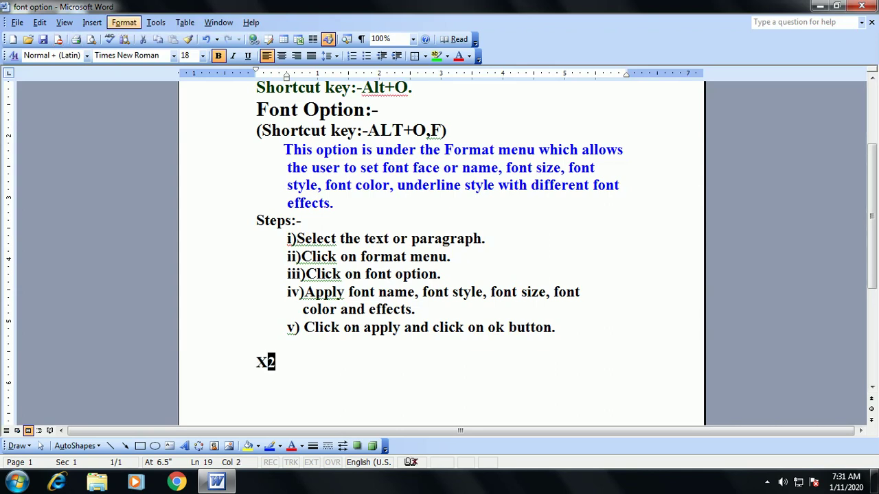
key(f)
key(alt+p)
key(Return)
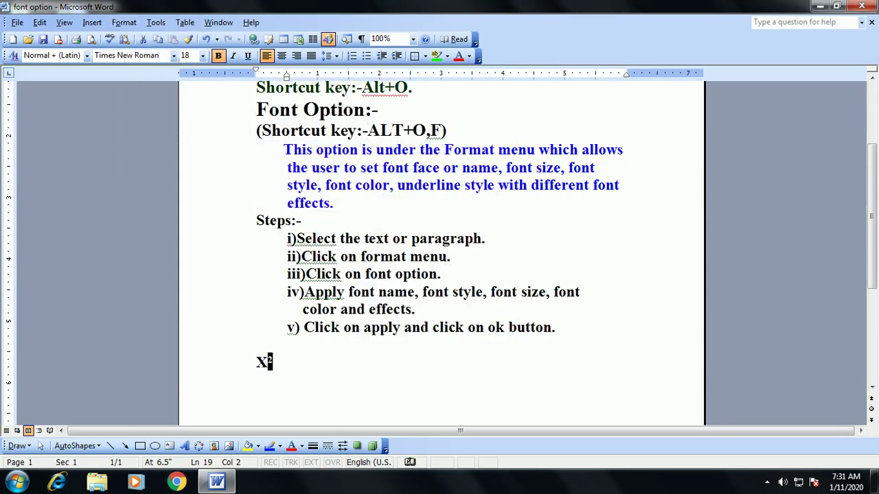
Step: Switch the 2 to subscript, then back to superscript
key(Right)
key(shift+Left)
key(alt+o)
key(f)
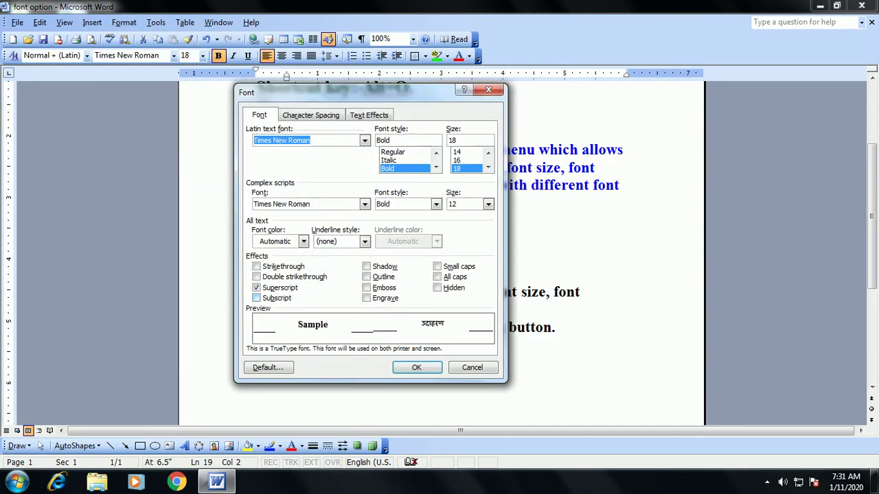
key(alt+b)
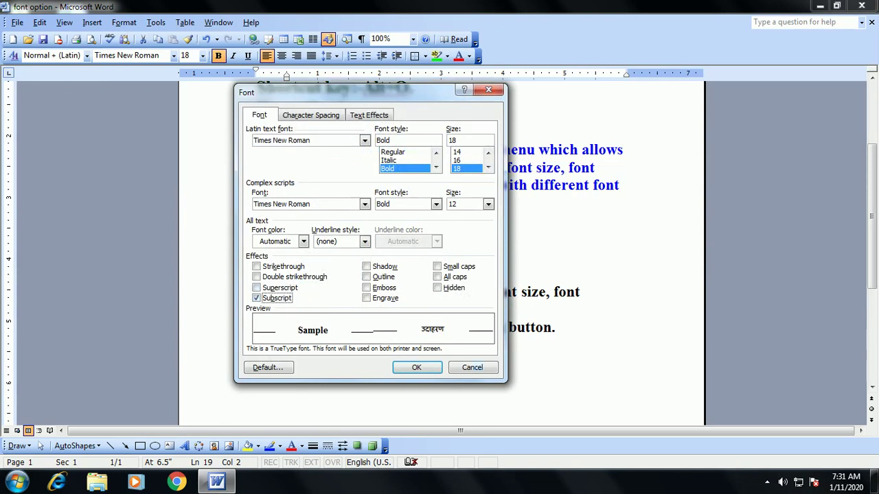
key(Return)
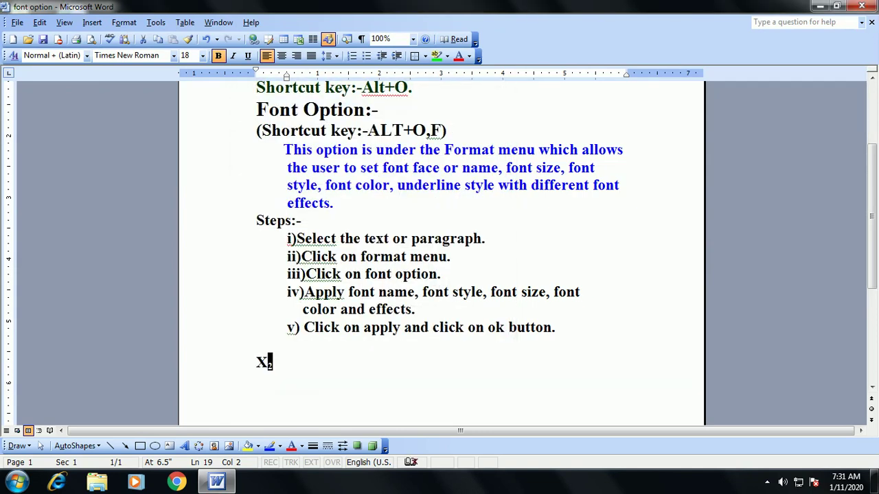
key(alt+o)
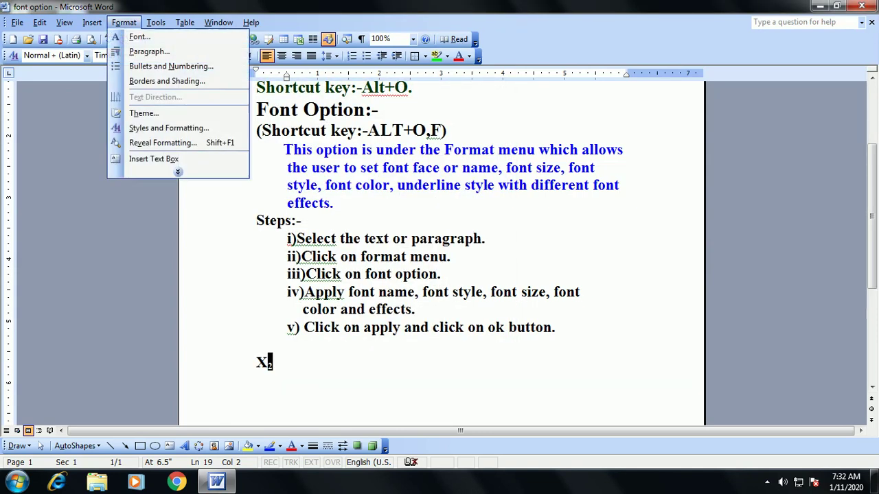
key(f)
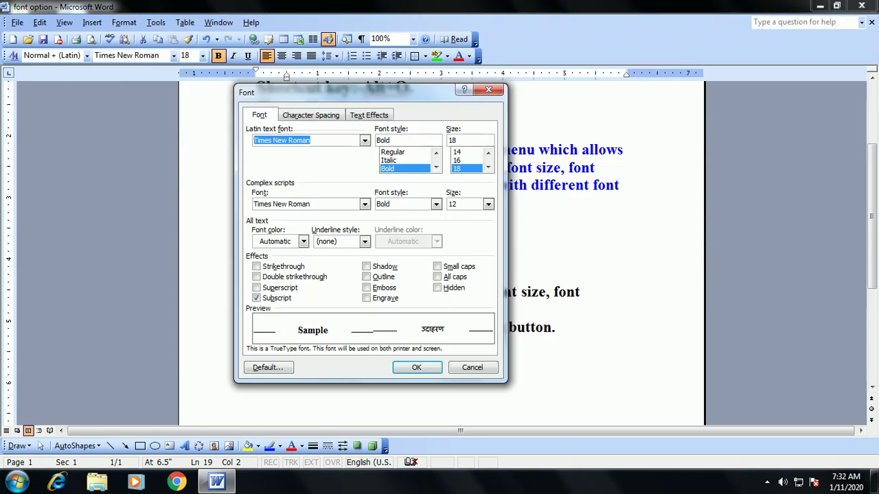
key(alt+p)
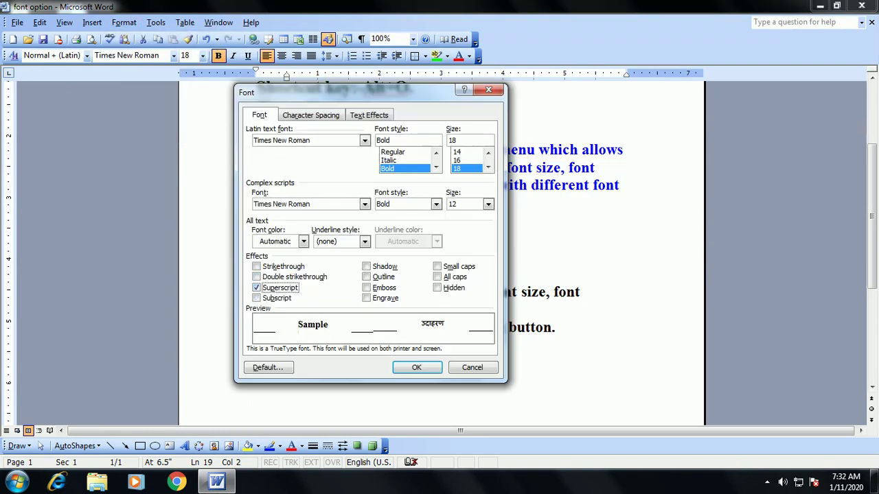
key(Return)
text(2)
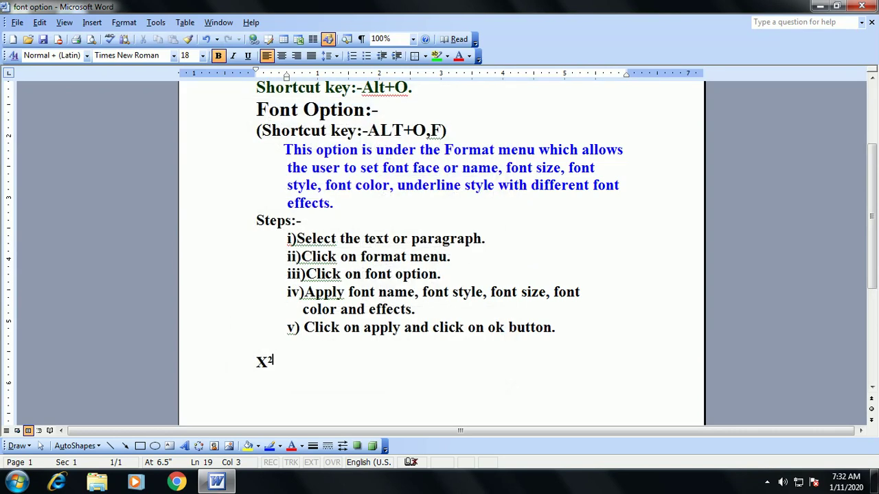
click(287, 238)
Step: Try Shadow, Outline and Emboss on the five steps lines, leaving Outline applied
drag(286, 238, 259, 344)
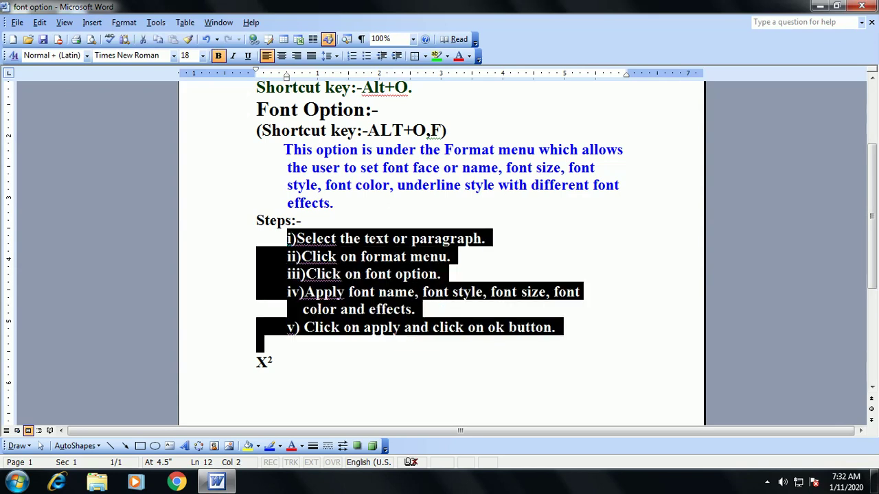
click(123, 22)
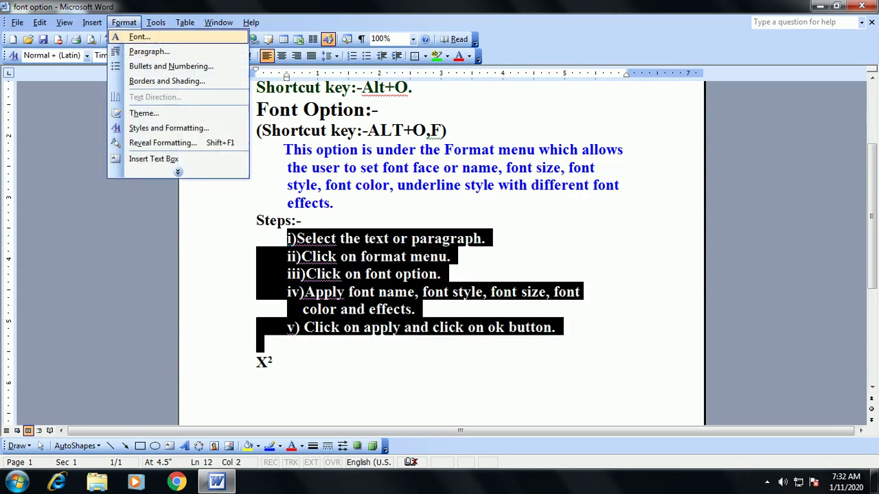
click(137, 35)
click(365, 267)
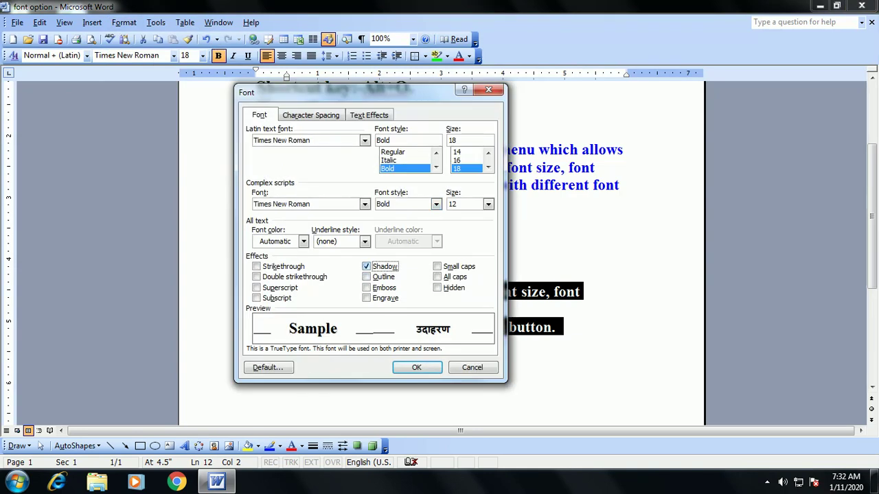
click(366, 277)
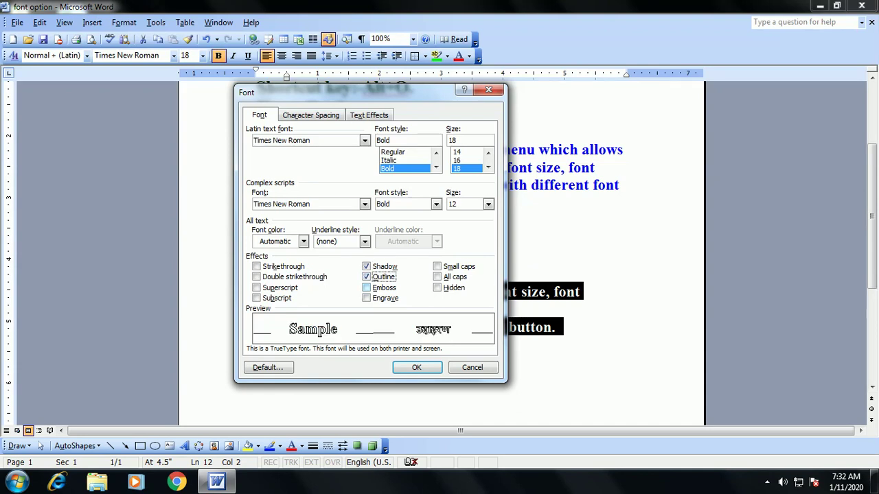
click(366, 287)
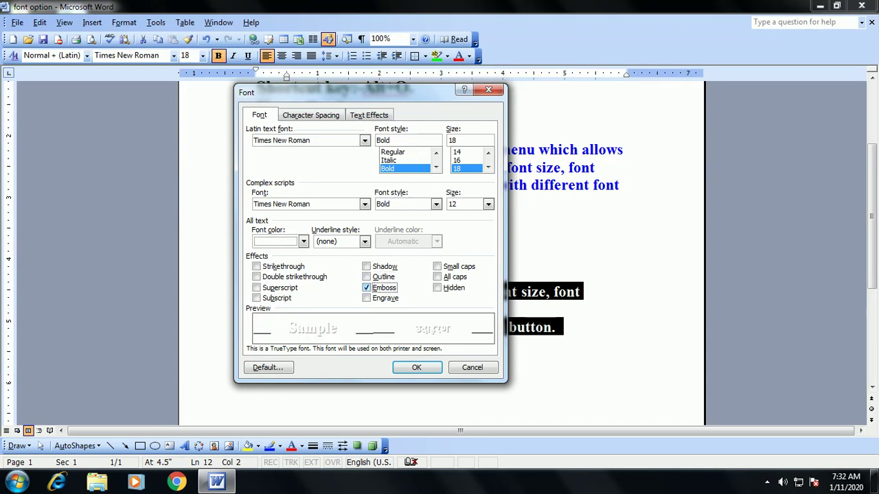
click(366, 277)
click(417, 367)
click(414, 310)
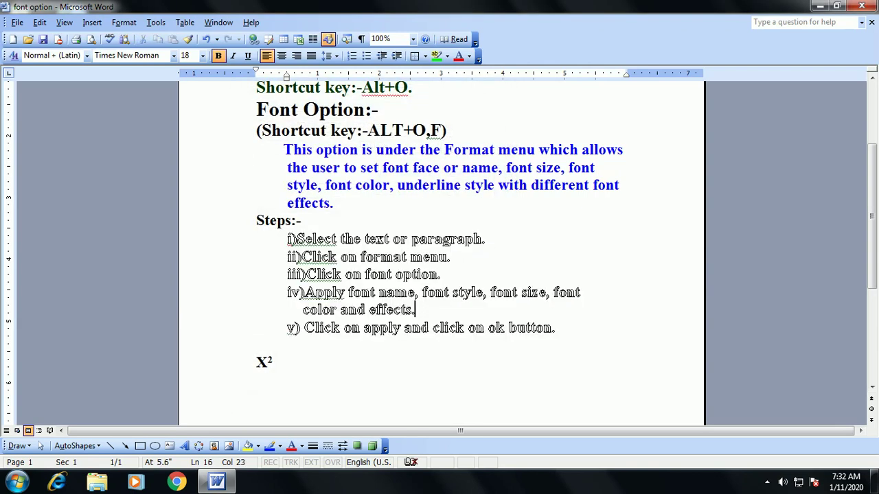
drag(287, 238, 559, 328)
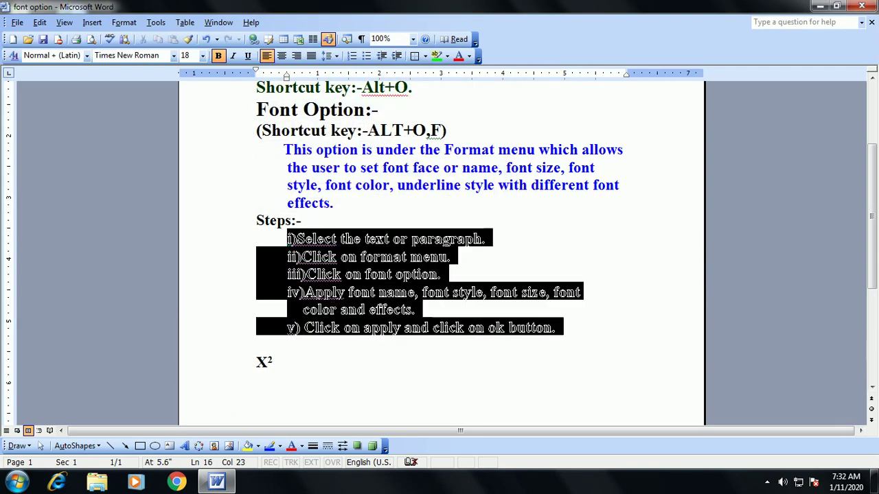
Step: Replace the steps' Outline effect with Emboss
key(alt+o)
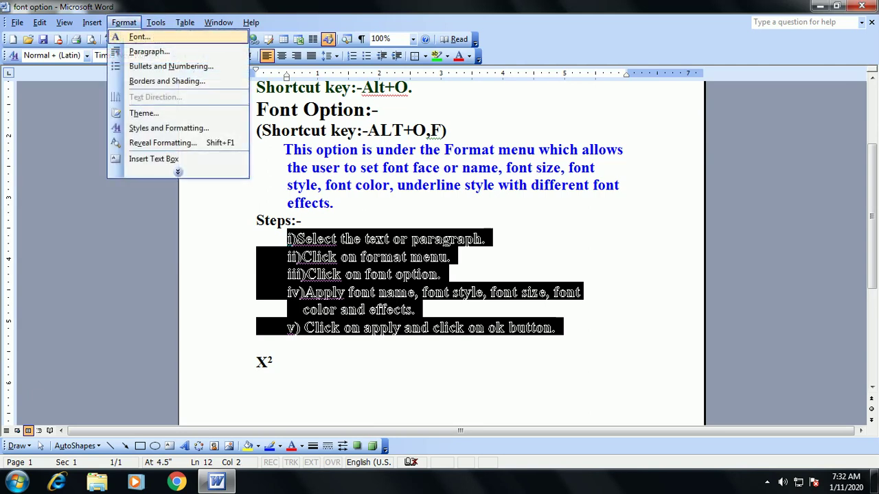
key(f)
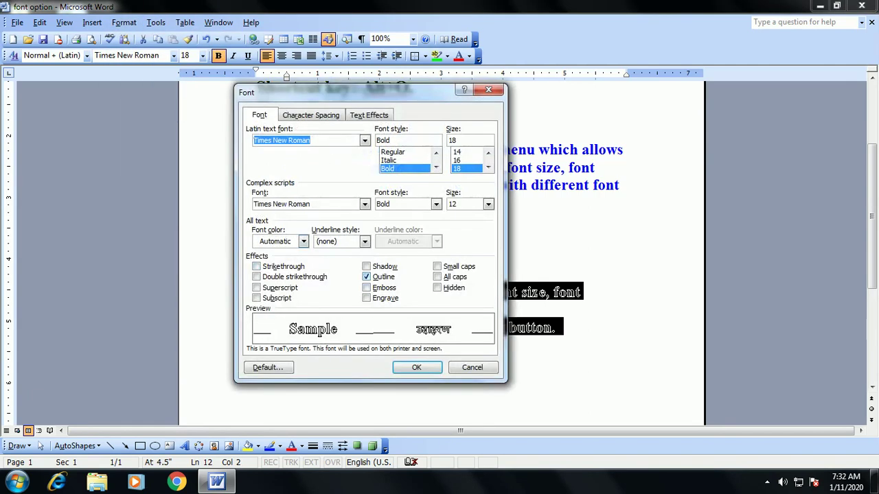
click(366, 277)
click(365, 288)
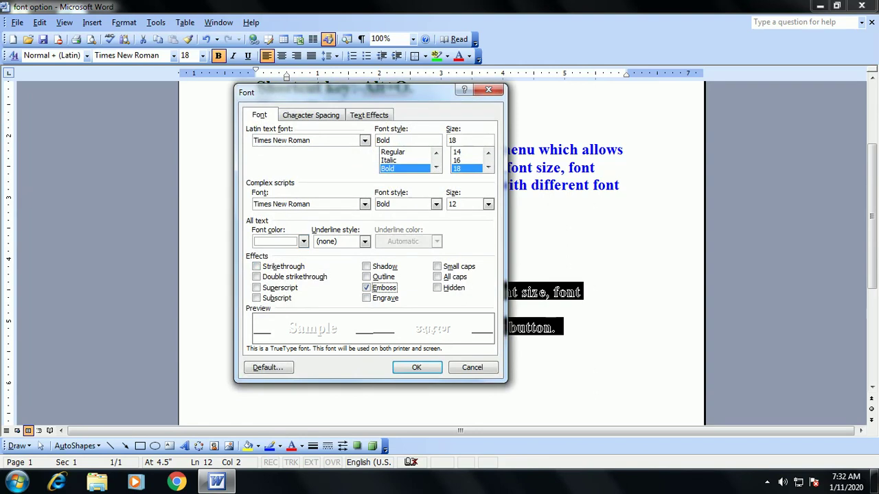
key(Return)
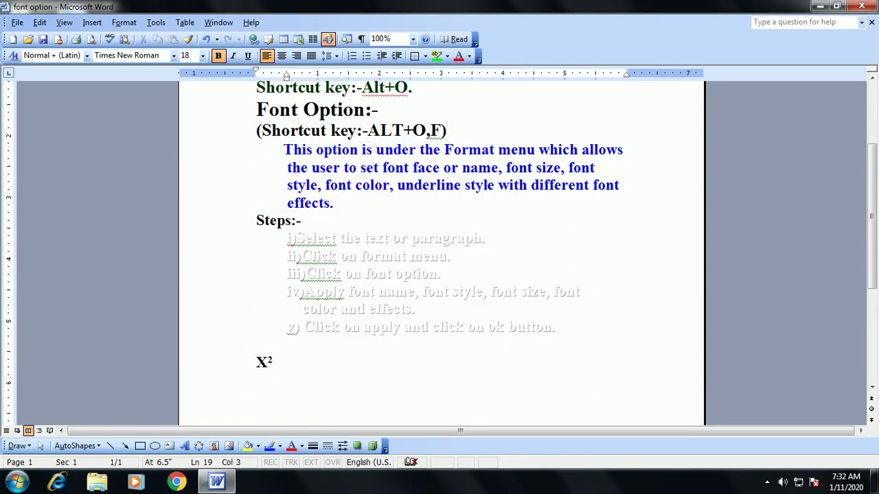
Step: Preview Engrave on the steps, then turn it off and apply Small caps
mouse_move(287, 238)
mouse_down()
mouse_move(289, 327)
mouse_move(563, 327)
mouse_up()
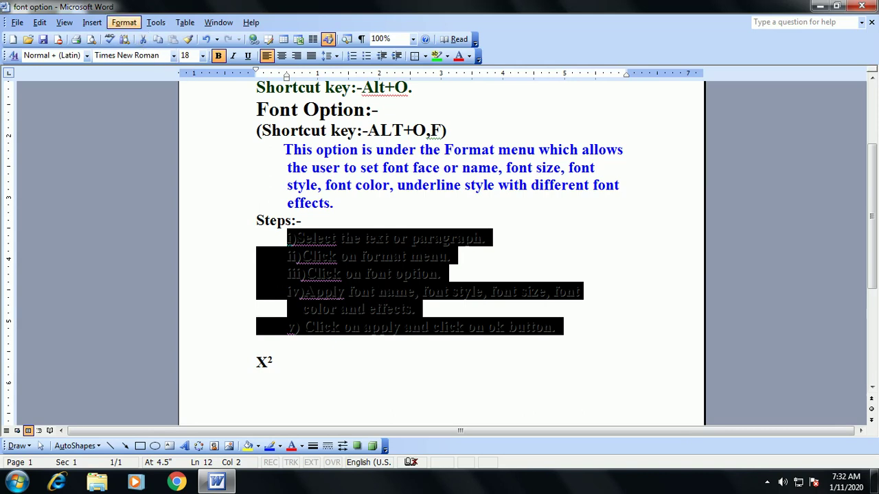
click(123, 22)
click(130, 35)
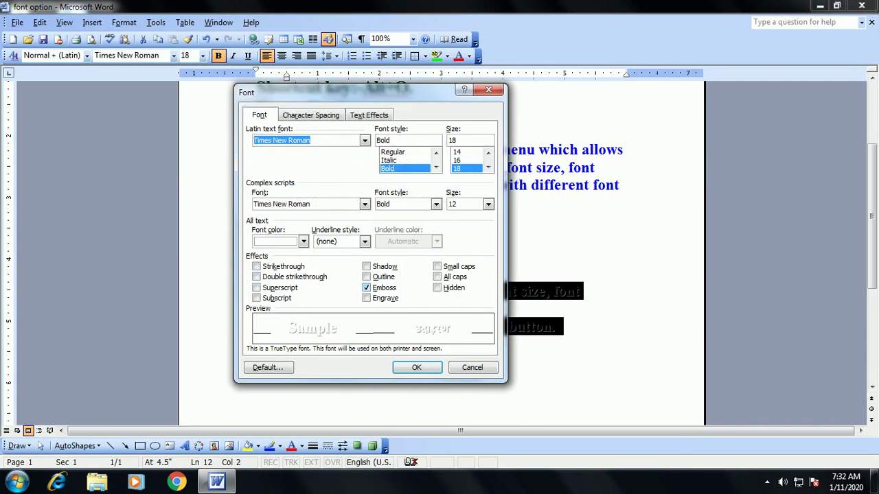
click(366, 286)
click(366, 297)
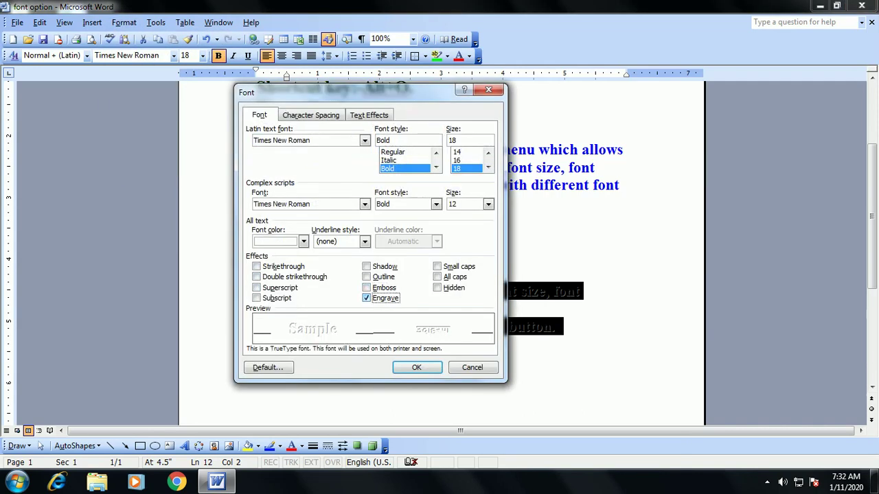
click(365, 298)
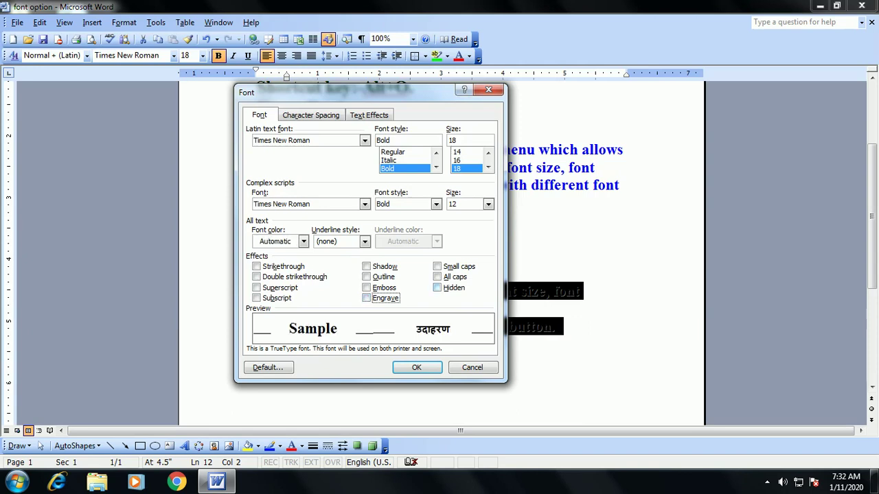
click(437, 267)
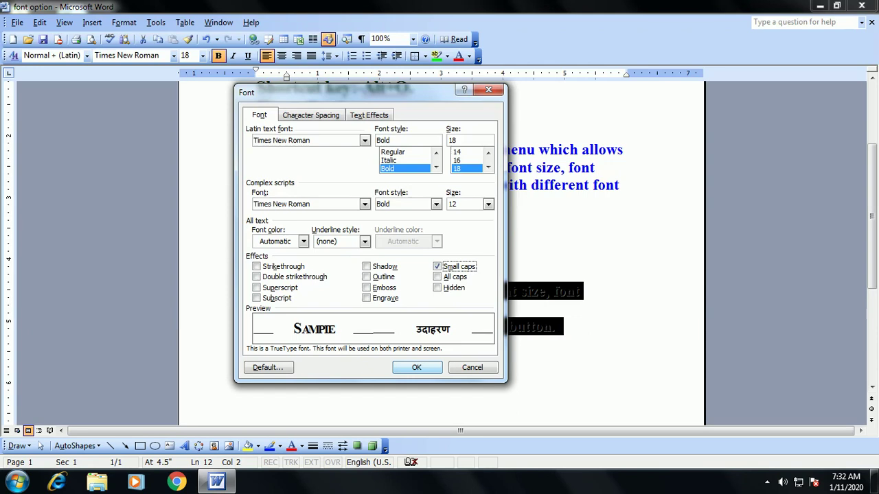
click(416, 367)
click(464, 274)
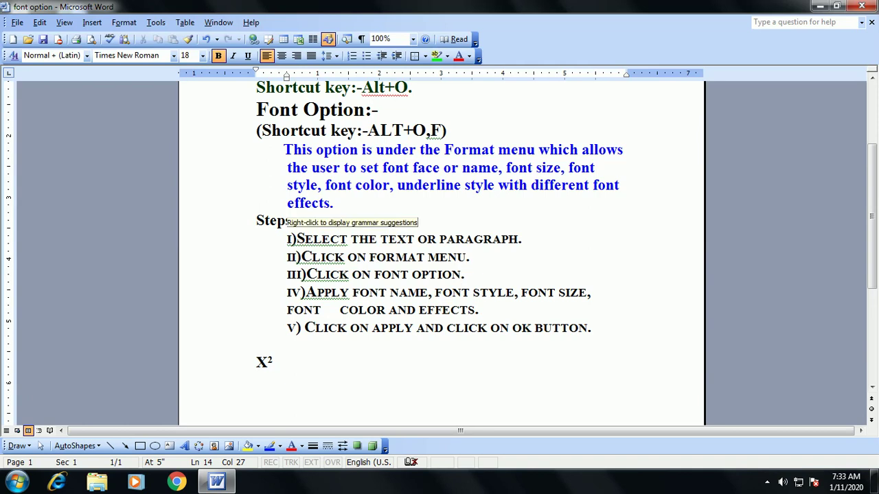
Step: Undo the small caps and make the selected steps All caps
key(ctrl+z)
key(alt+o)
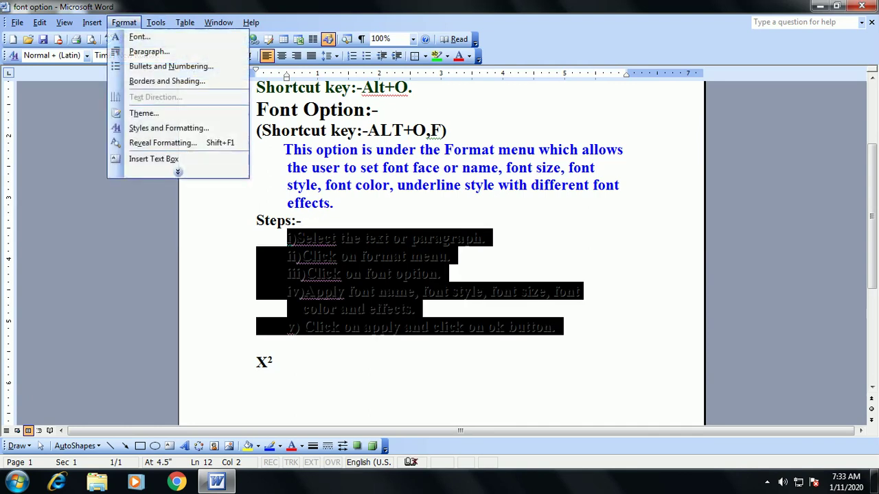
key(f)
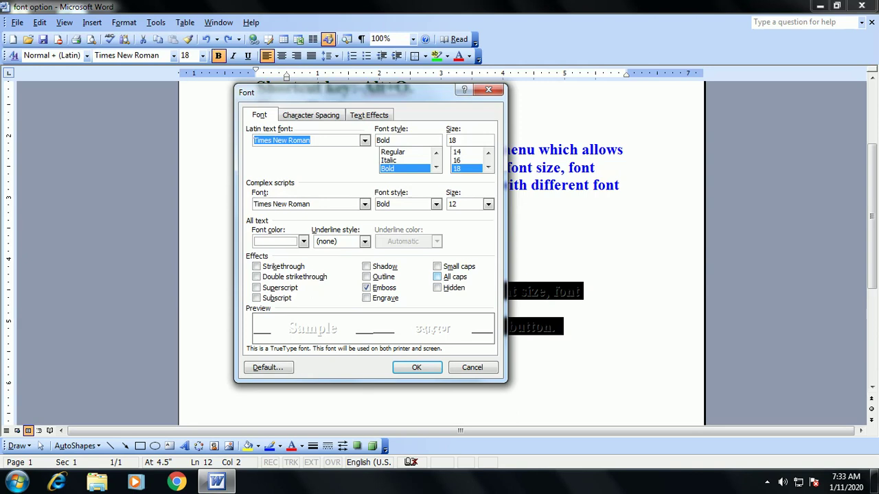
key(alt+a)
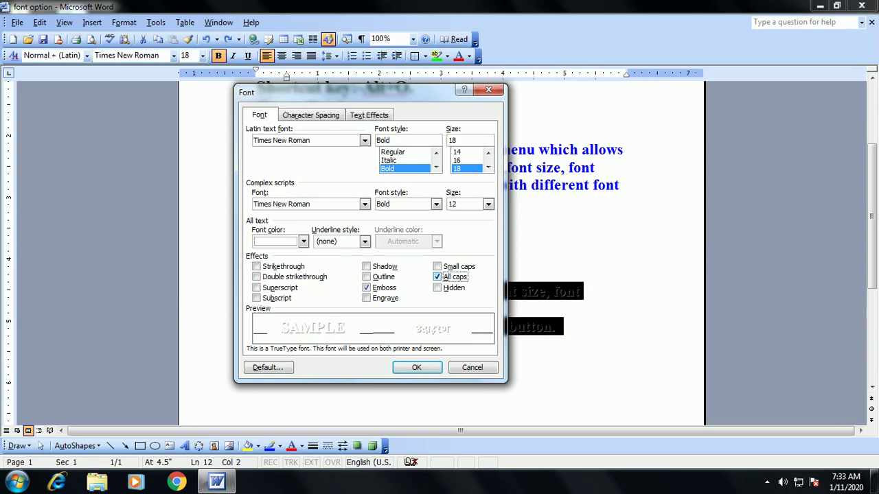
key(Return)
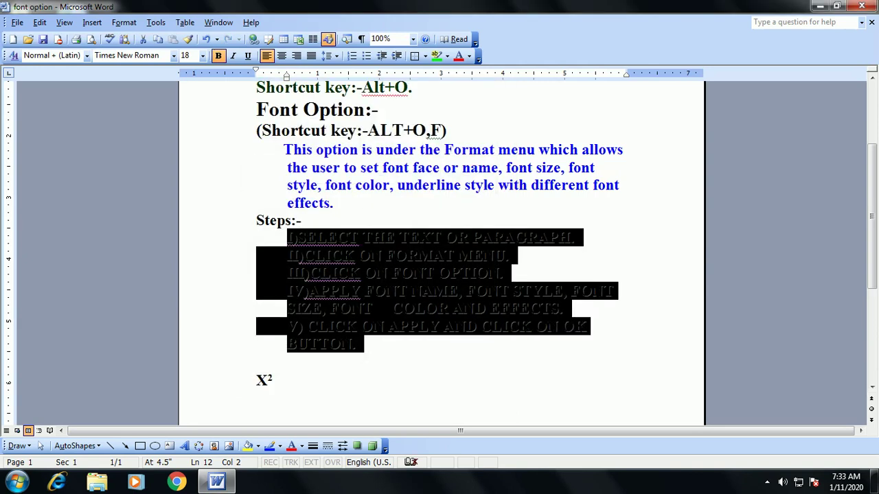
click(256, 362)
Step: Apply the Hidden effect to steps i) through v)
drag(287, 237, 364, 343)
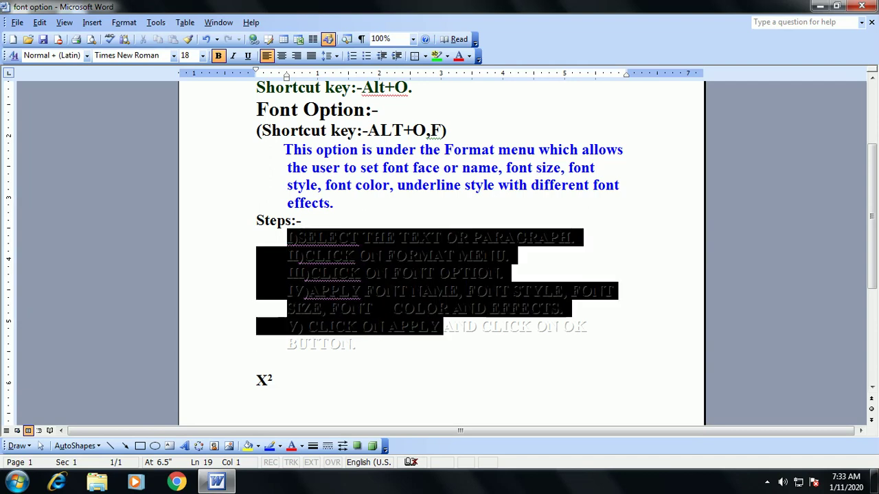
key(alt+o)
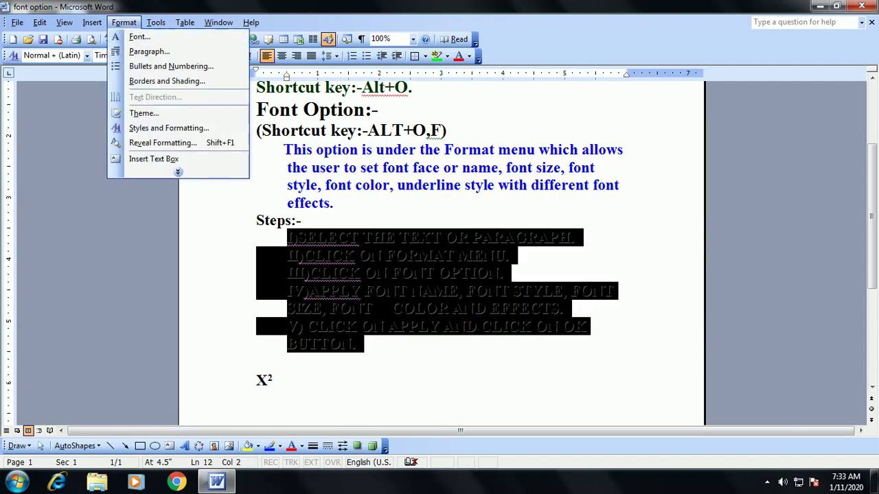
key(f)
key(alt+h)
key(Tab)
key(Tab)
key(Return)
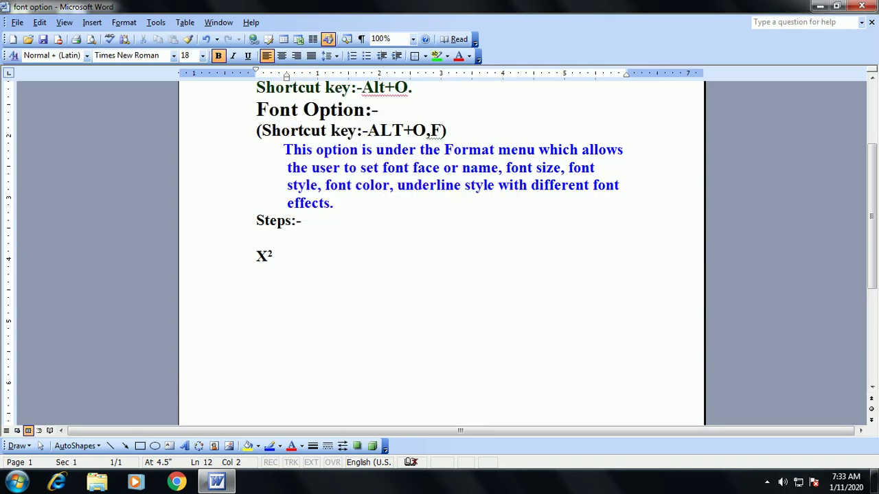
Step: Toggle Hidden on the steps, then undo to restore them and strip caps, outline and shadow
key(alt+o)
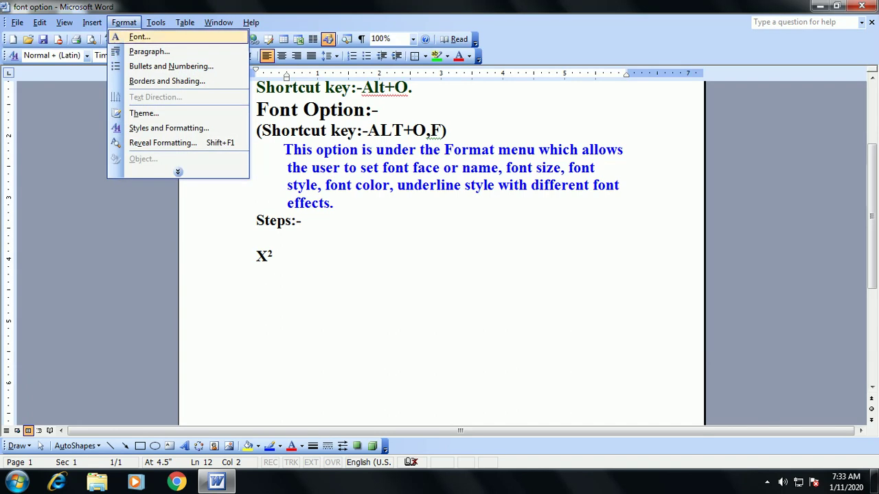
key(f)
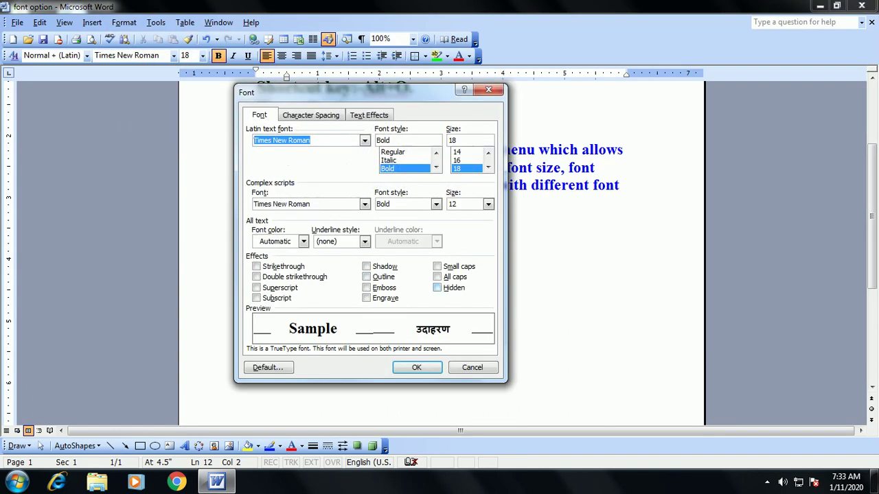
key(alt+h)
key(Return)
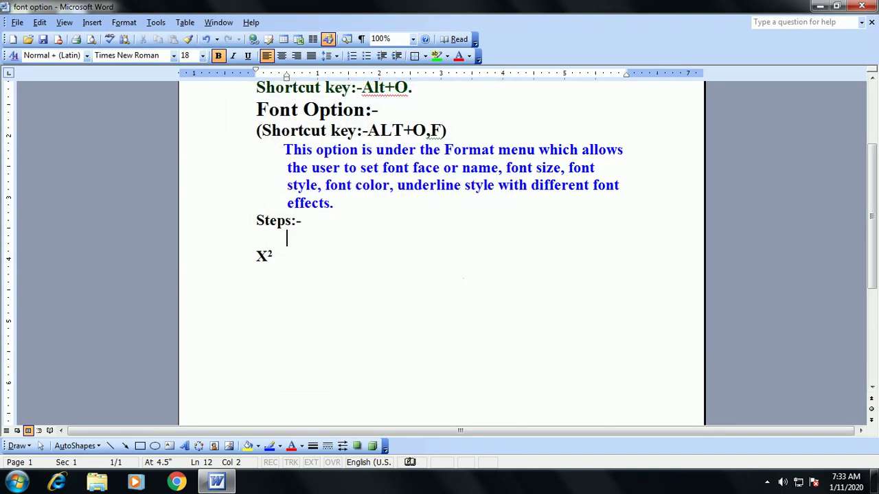
key(ctrl+z)
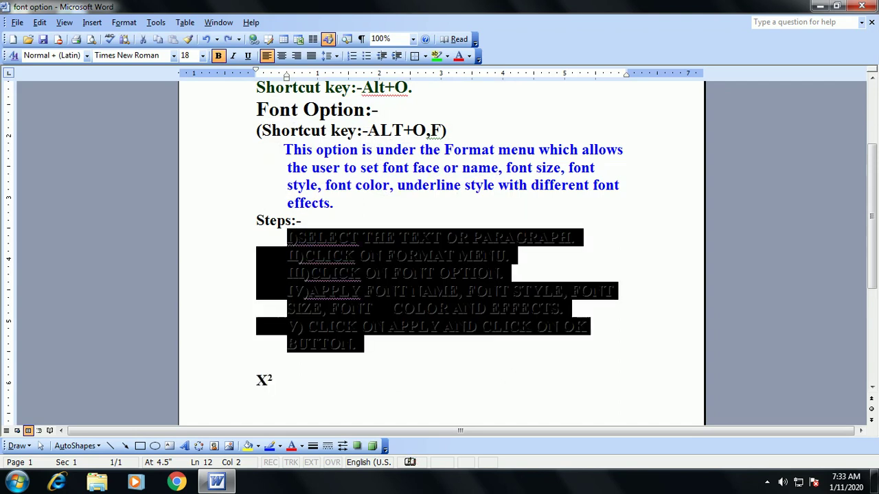
key(ctrl+z)
key(ctrl+z)
key(ctrl+z)
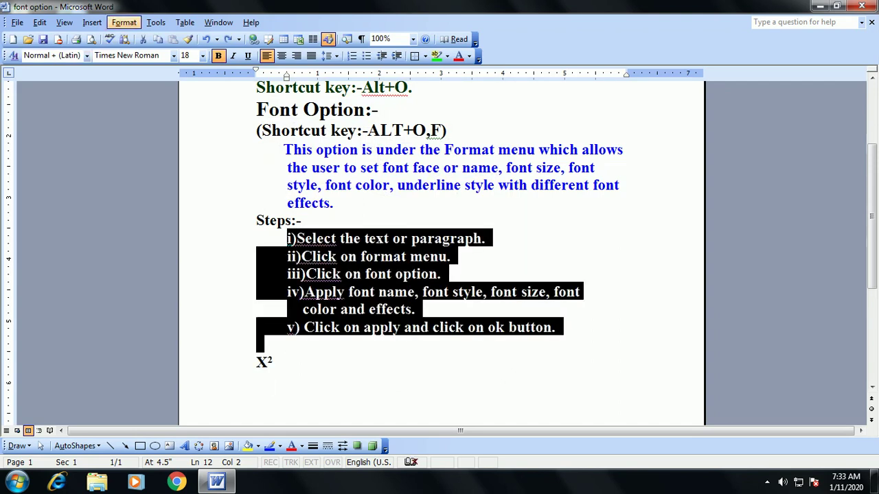
Step: View the Font dialog's Character Spacing tab and cancel without changes
click(124, 22)
click(139, 36)
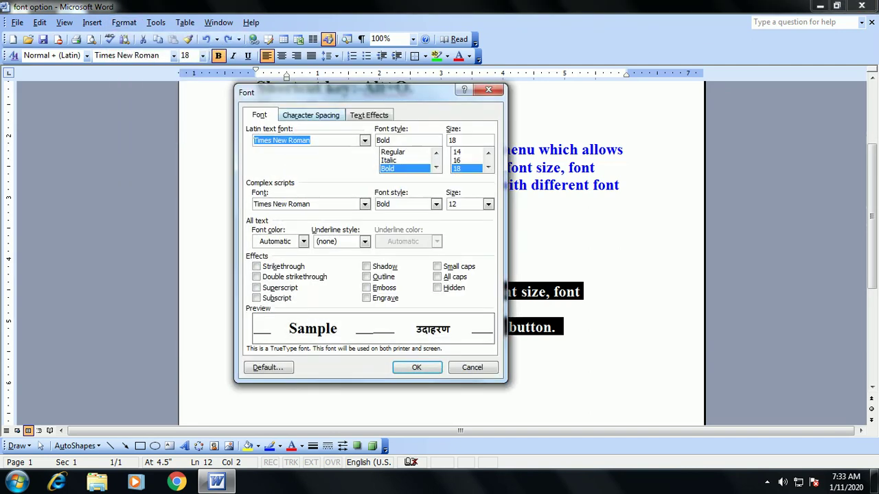
key(ctrl+Tab)
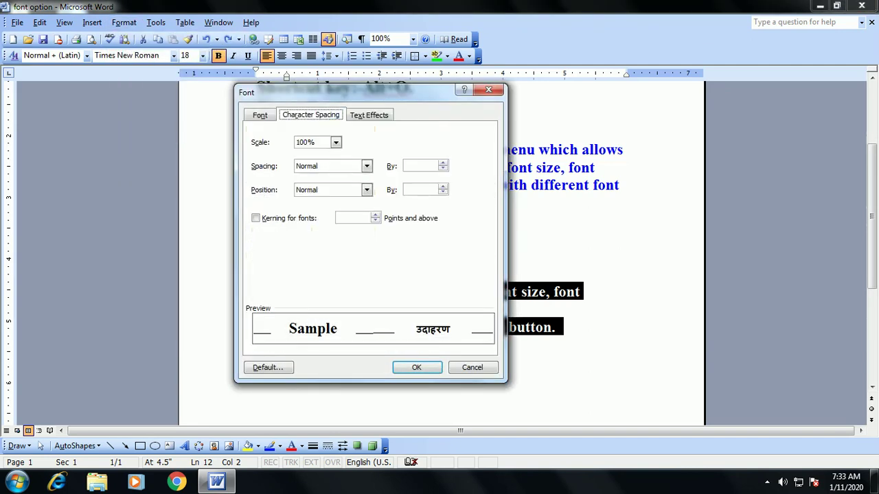
key(Escape)
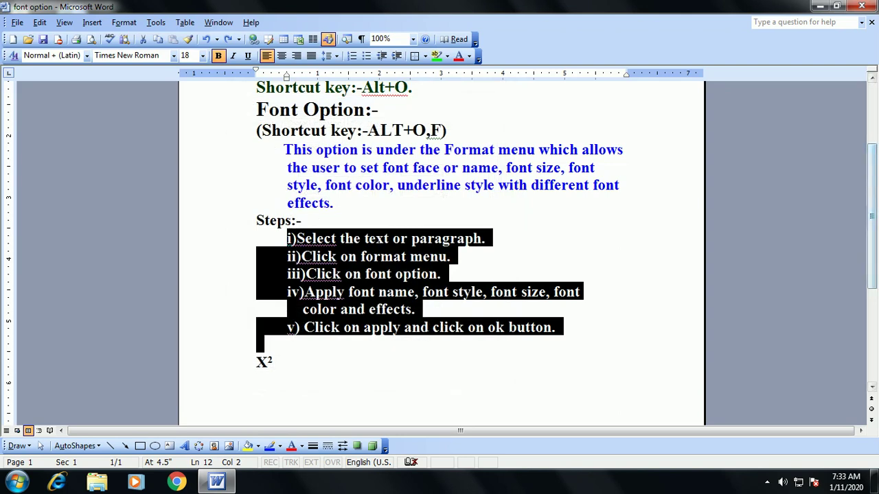
Step: Expand the whole document's character spacing by 0.7 pt, then undo it
scroll(440, 253, up, 3)
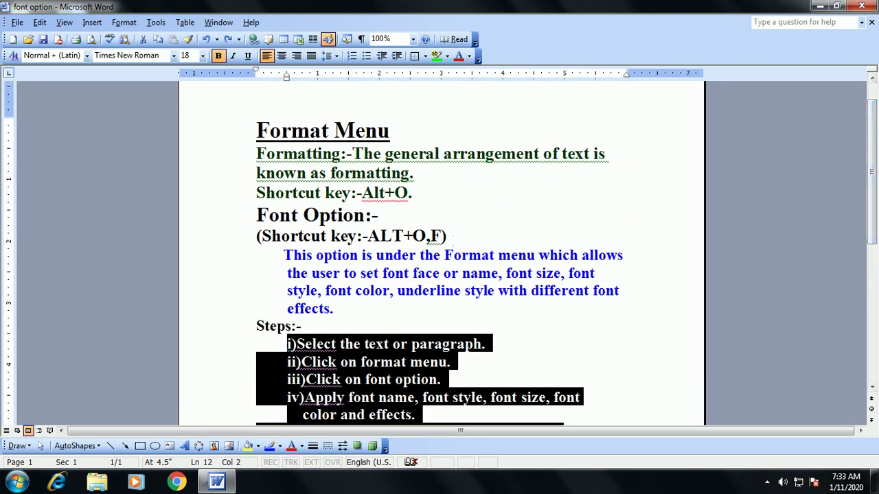
key(ctrl+a)
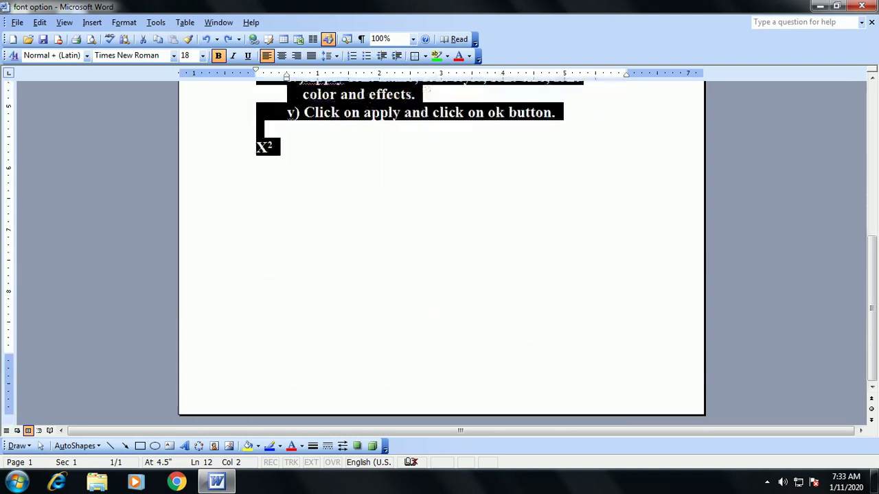
scroll(439, 254, up, 3)
scroll(439, 254, up, 4)
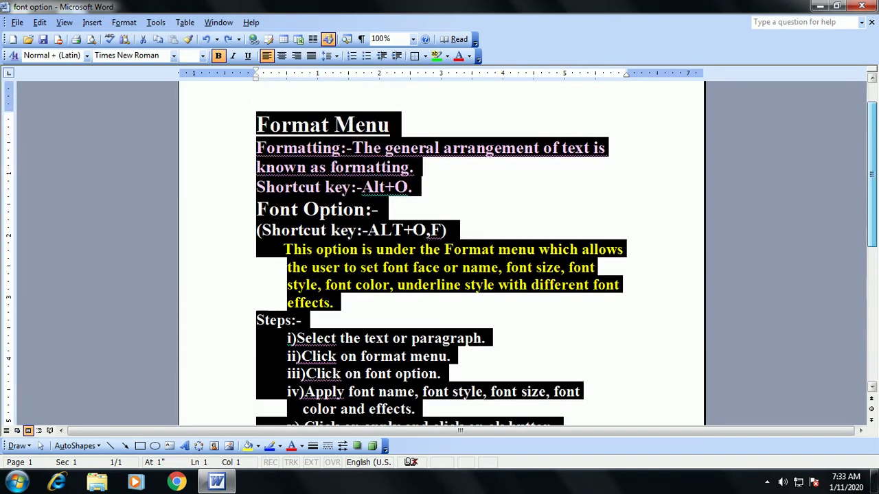
scroll(439, 254, up, 3)
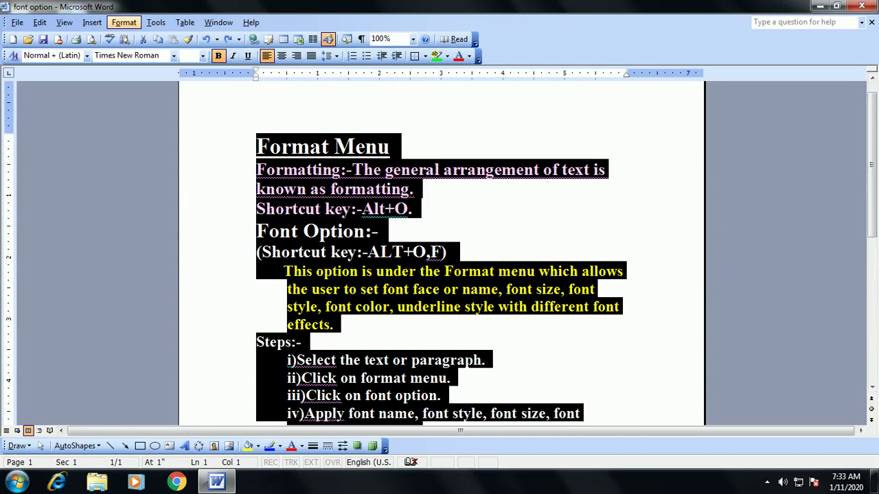
click(124, 22)
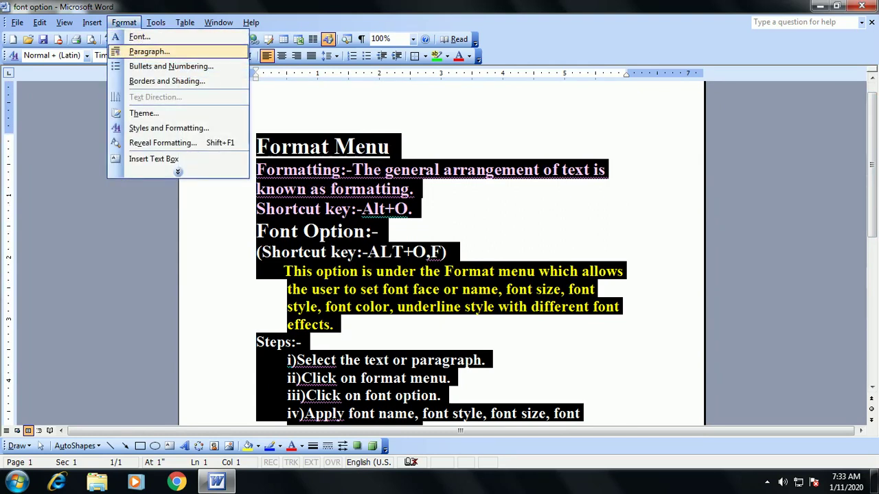
key(Return)
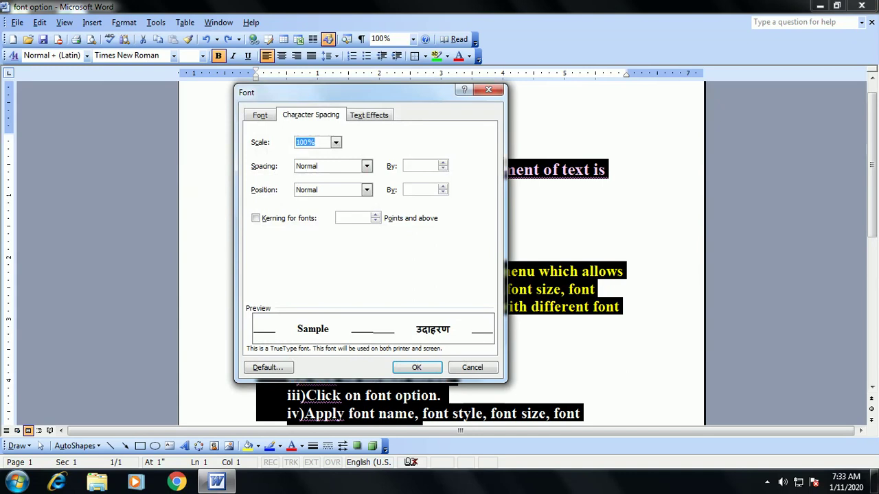
click(419, 165)
click(443, 162)
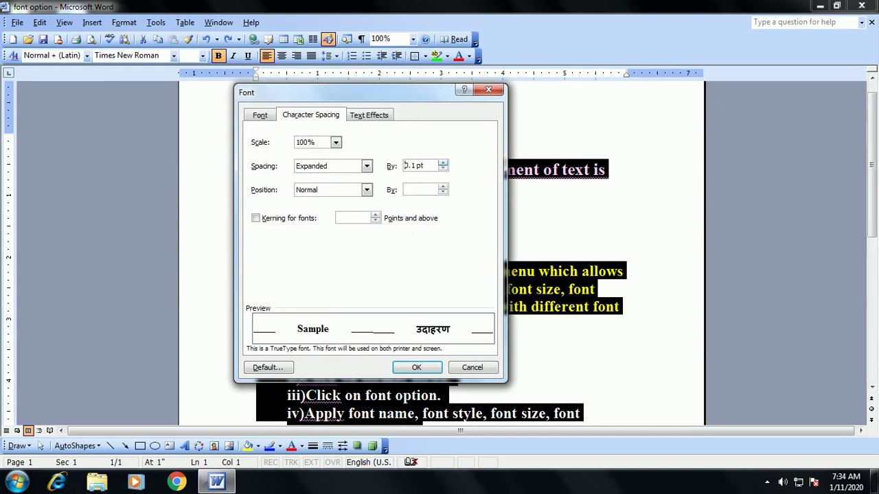
click(442, 163)
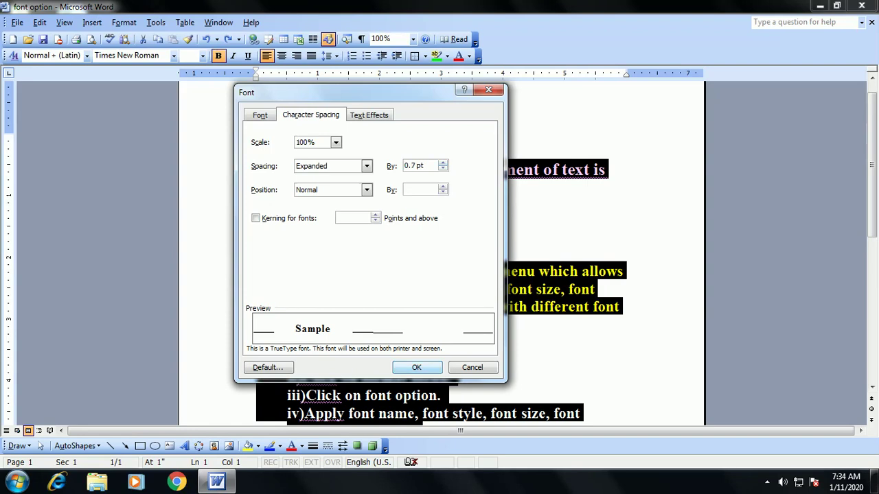
click(416, 367)
click(466, 252)
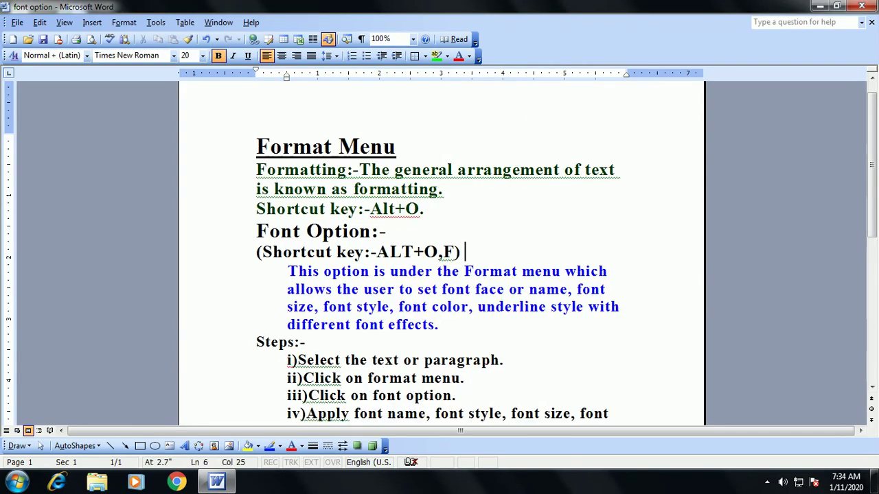
key(ctrl+z)
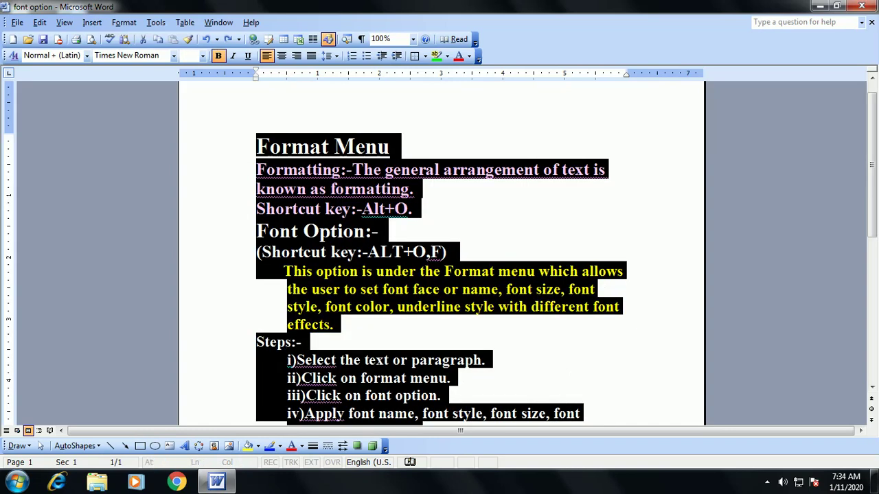
Step: Set the document's character spacing to Expanded by 1.1 pt
key(alt+o)
key(Down)
key(f)
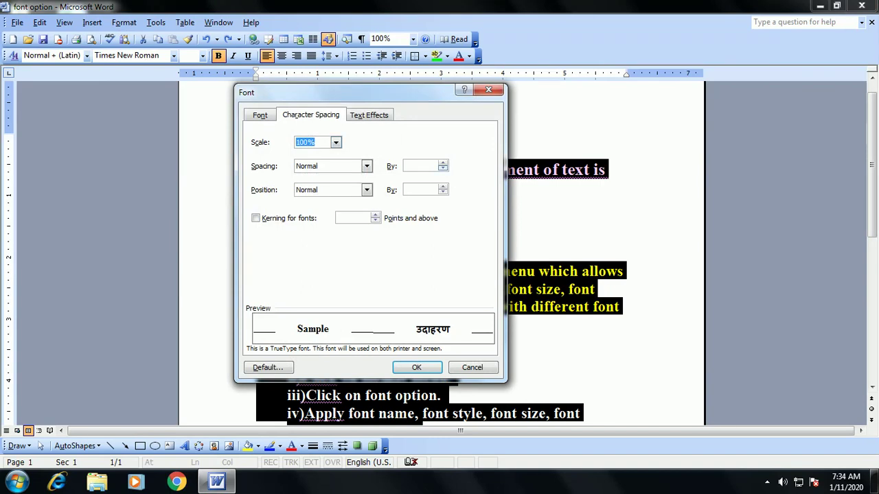
key(Tab)
key(Down)
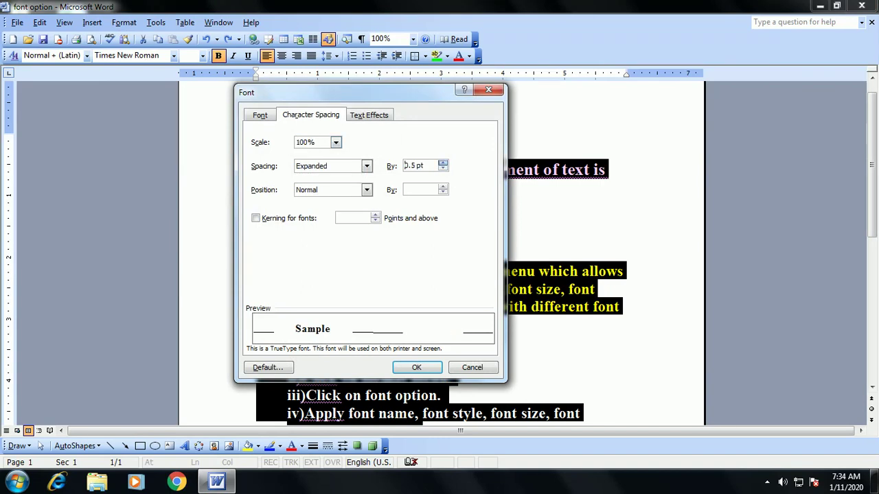
key(Up)
key(Up)
key(Up)
key(Up)
key(Return)
click(472, 231)
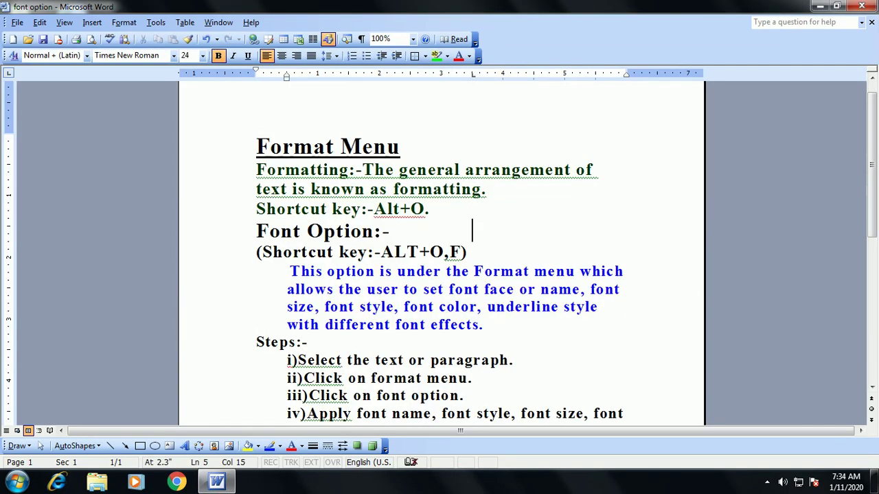
Step: Select the text from the Formatting line through step iii for new font settings
key(BackSpace)
mouse_move(256, 170)
mouse_down()
mouse_move(408, 361)
mouse_move(463, 396)
mouse_up()
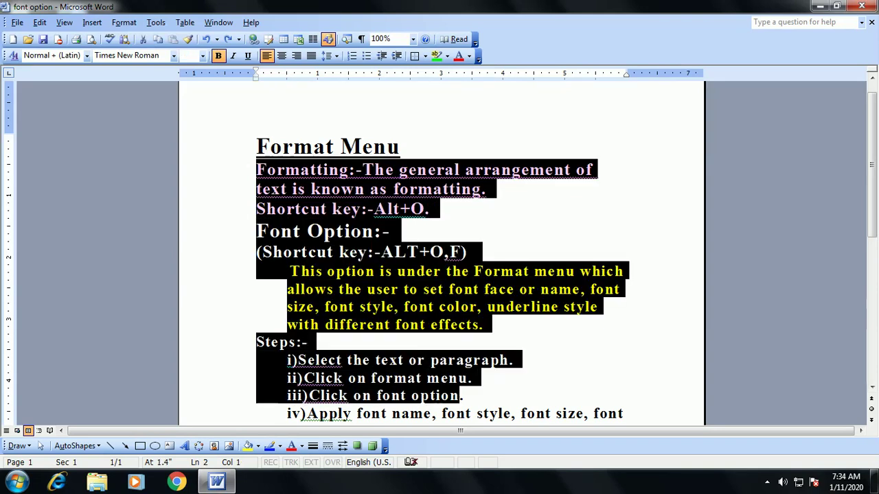
key(alt+o)
key(f)
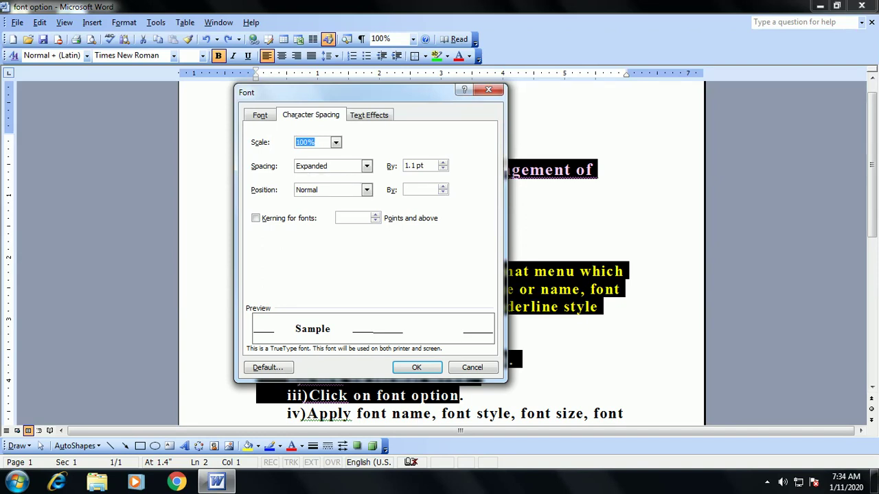
Step: Adjust the selection's expanded spacing amount and raise its position by 5 pt
click(443, 163)
click(443, 163)
key(Up)
key(Up)
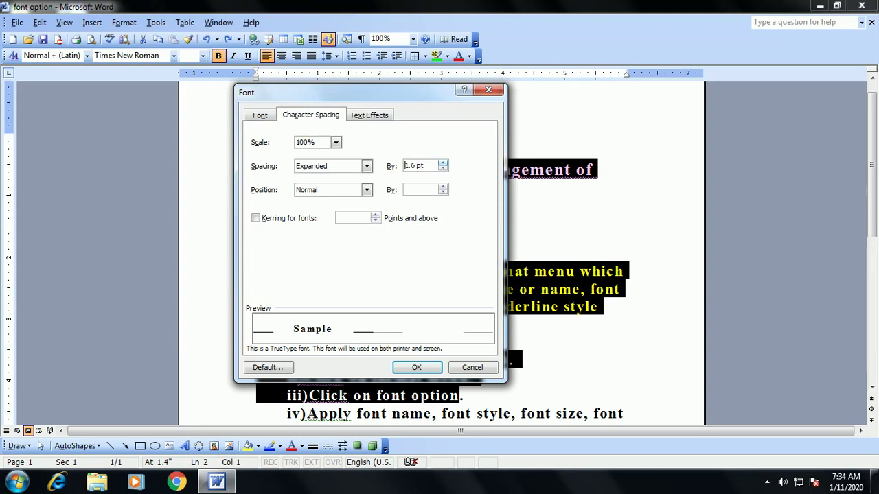
key(Up)
key(Up)
key(Up)
key(Up)
key(Up)
key(Up)
key(Up)
key(Up)
key(Down)
key(Down)
key(Down)
key(Down)
key(Down)
key(Down)
key(Down)
key(Down)
key(Down)
key(Down)
key(Down)
key(Down)
key(Down)
key(Down)
key(Tab)
key(Down)
key(Tab)
key(Up)
key(Up)
key(Return)
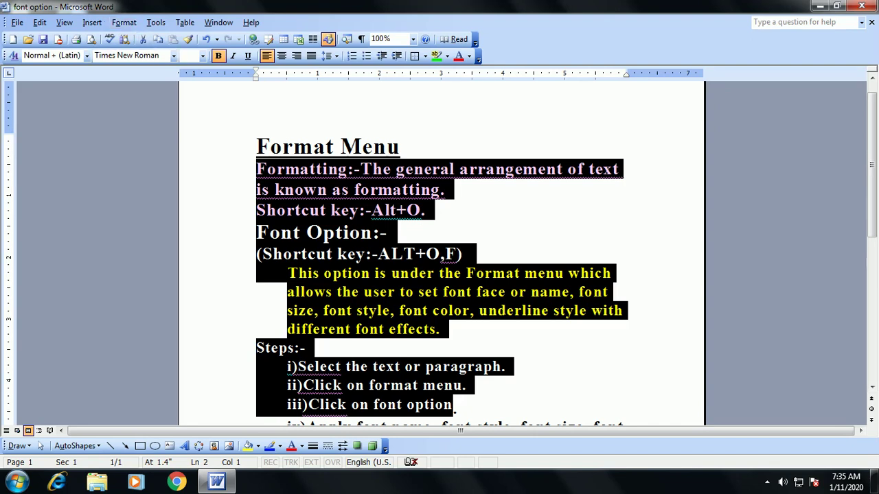
click(234, 146)
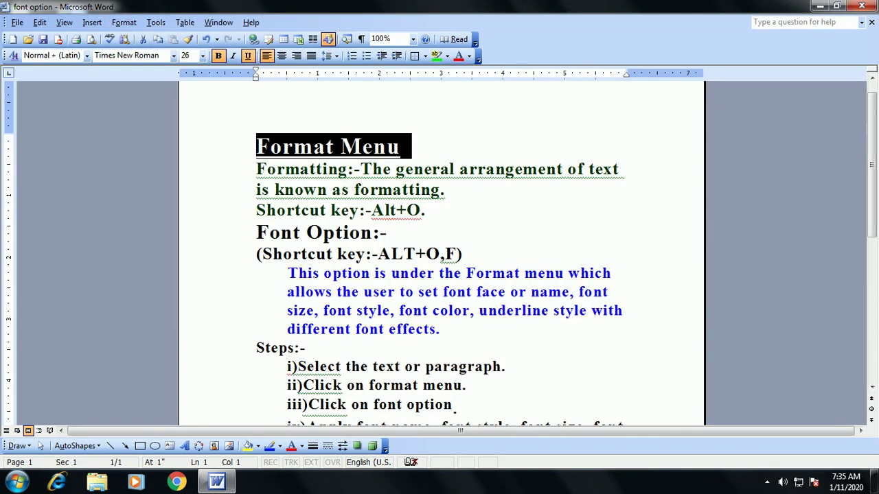
Step: Select all the notes text and apply the Las Vegas Lights text effect
drag(233, 147, 233, 418)
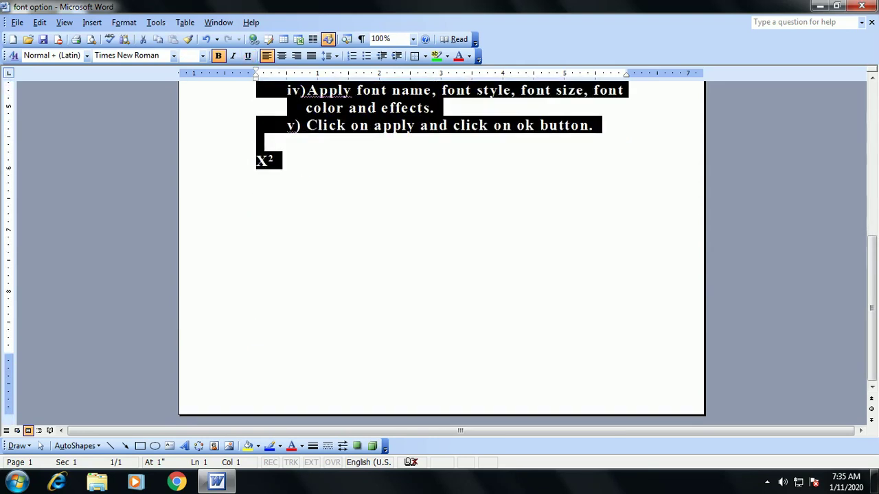
click(124, 22)
click(137, 35)
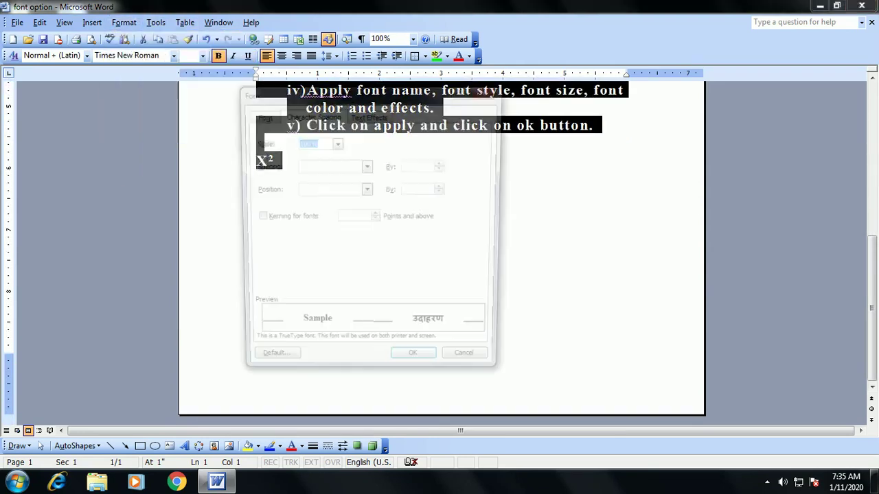
key(ctrl+Tab)
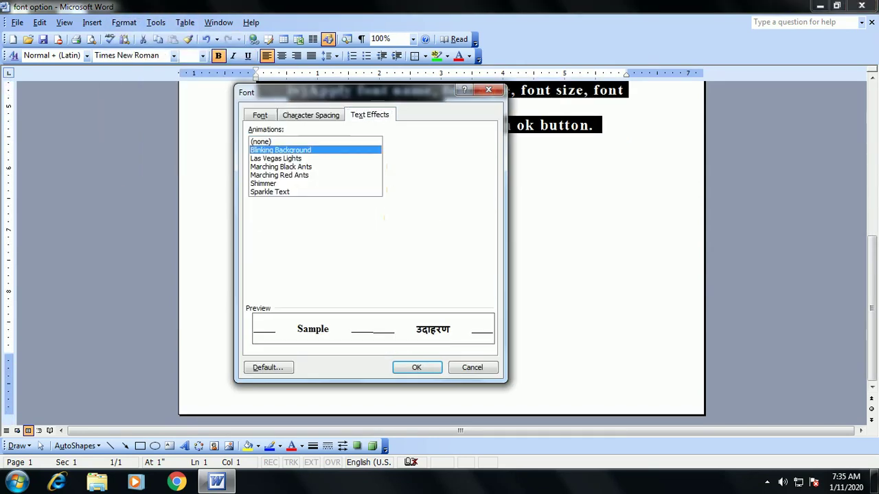
click(275, 158)
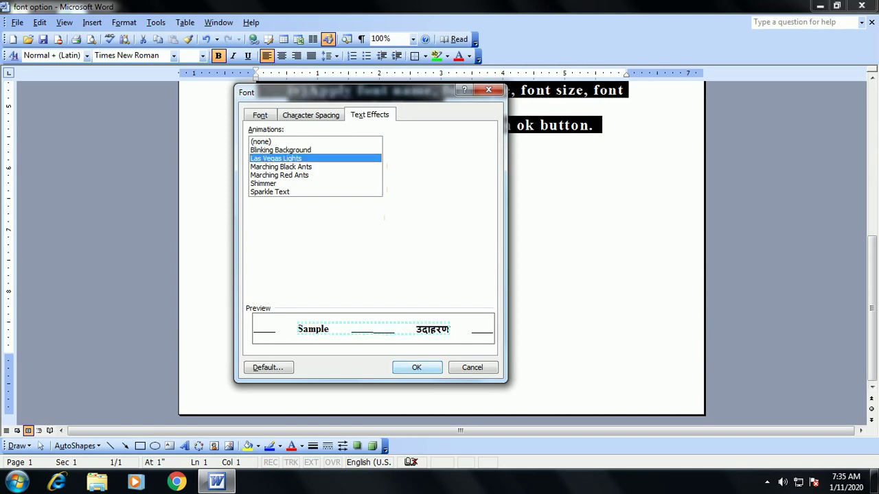
key(Return)
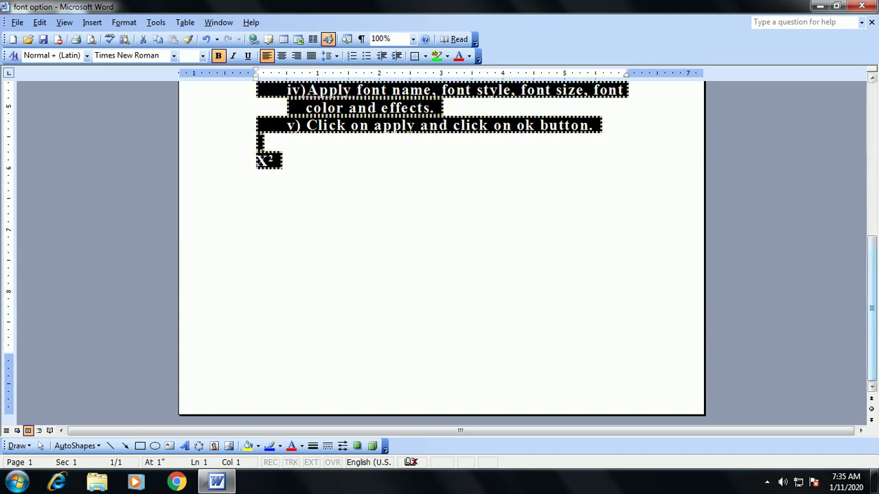
Step: With the selection cleared, choose the Sparkle Text effect in the Font dialog
scroll(439, 254, up, 4)
scroll(439, 254, up, 3)
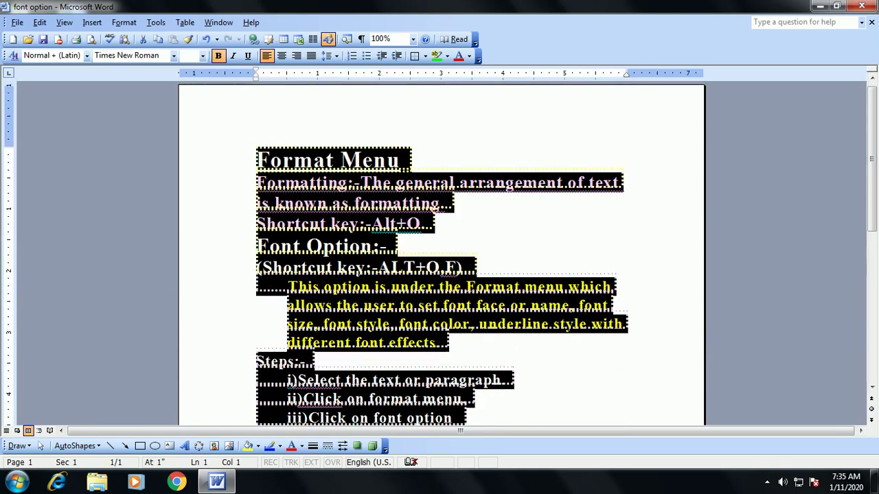
click(447, 203)
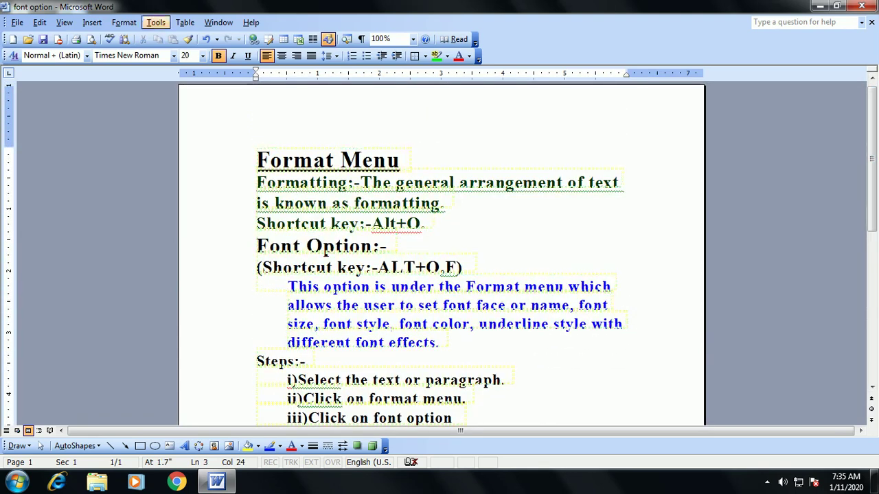
click(123, 22)
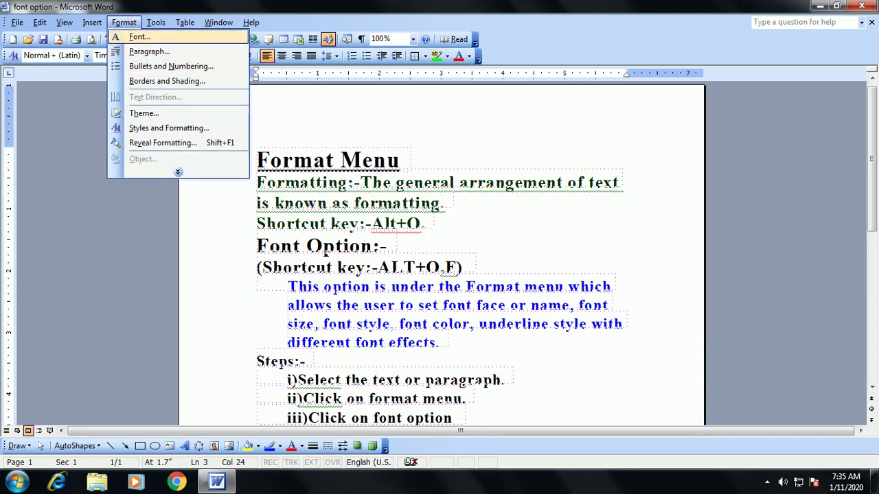
click(139, 36)
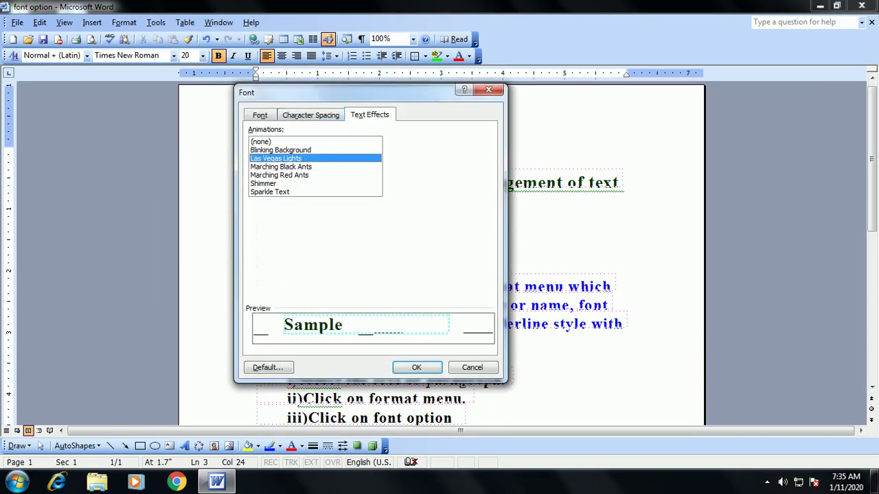
click(270, 192)
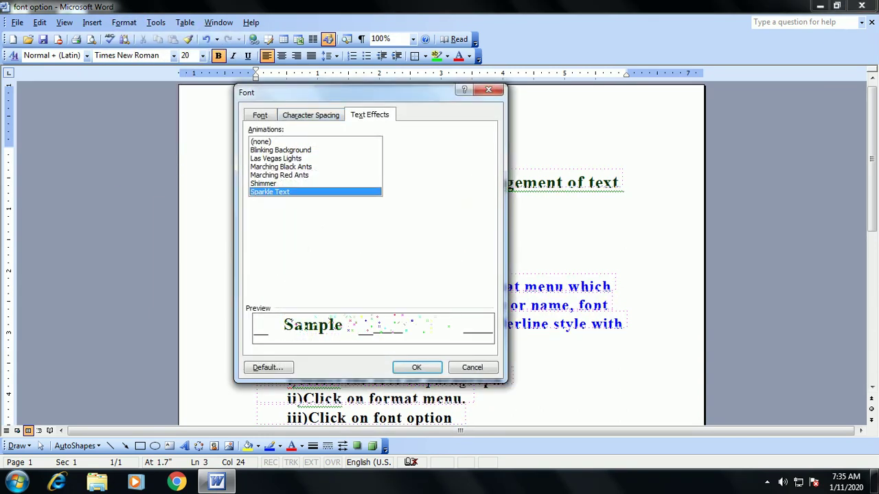
click(416, 367)
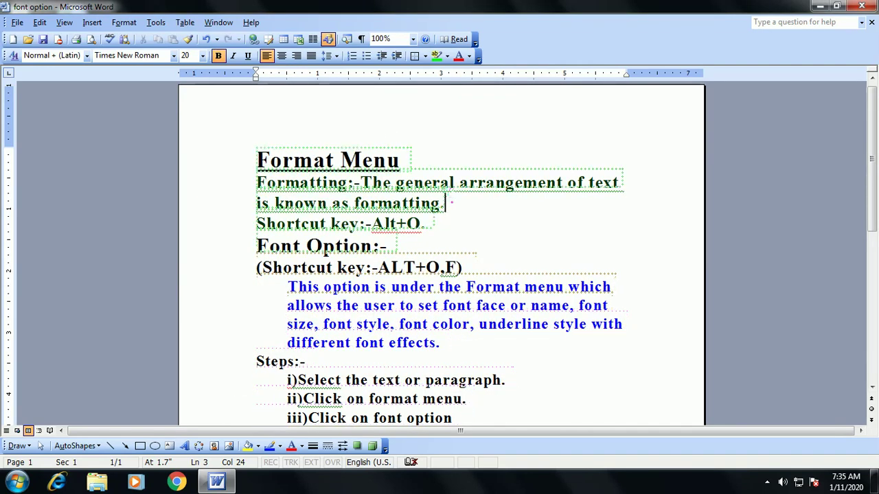
Step: Select all the text and apply the Sparkle Text animation to it
drag(257, 160, 331, 203)
key(ctrl+a)
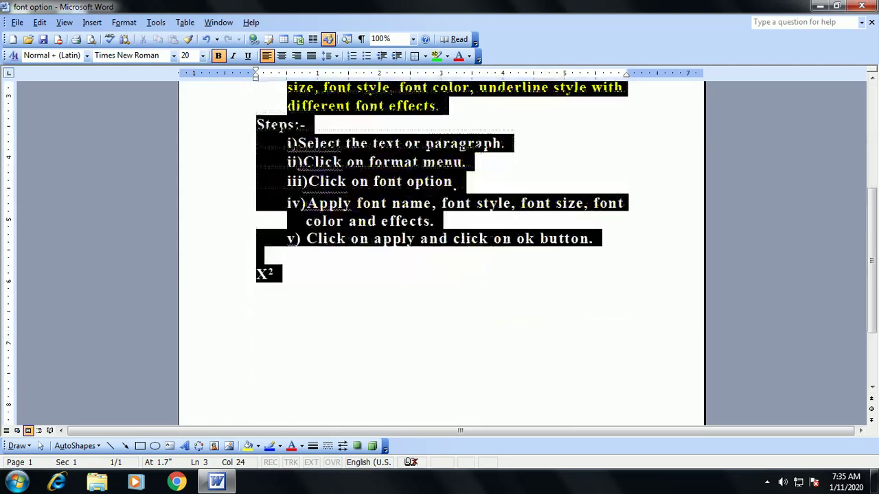
key(alt+o)
key(Down)
key(Return)
click(270, 191)
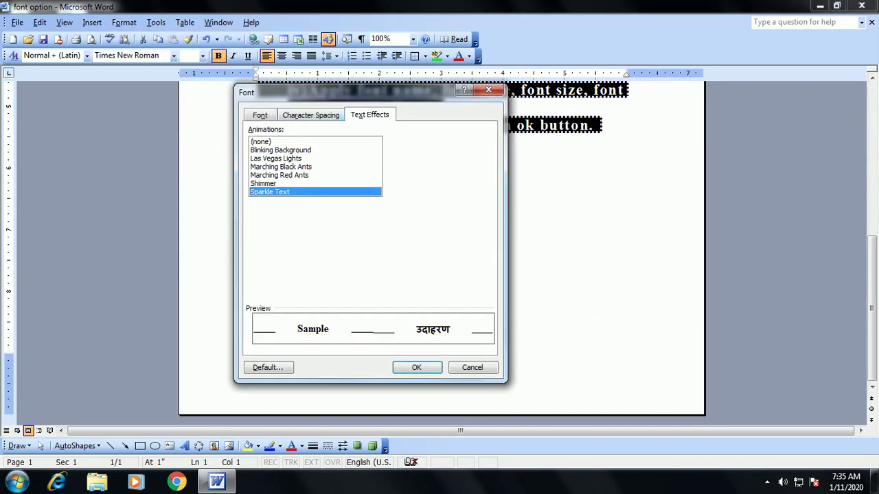
click(416, 367)
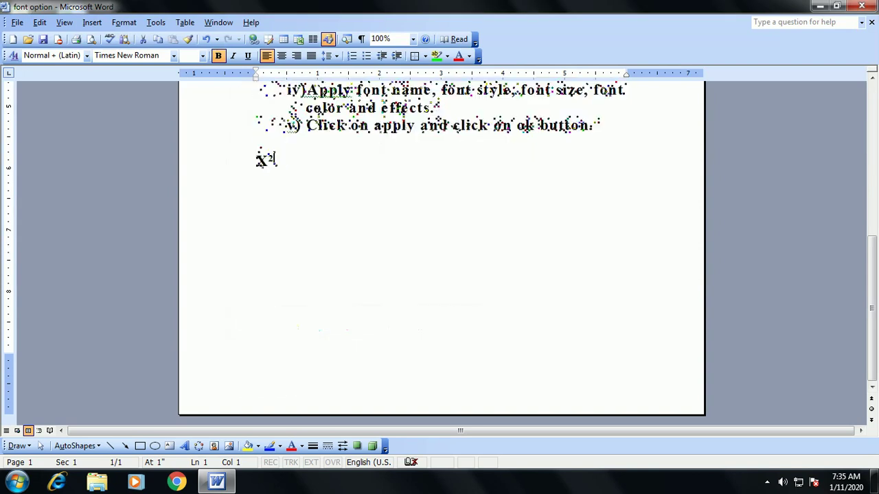
Step: Set the text animation to (none) in the Font dialog
scroll(440, 247, up, 5)
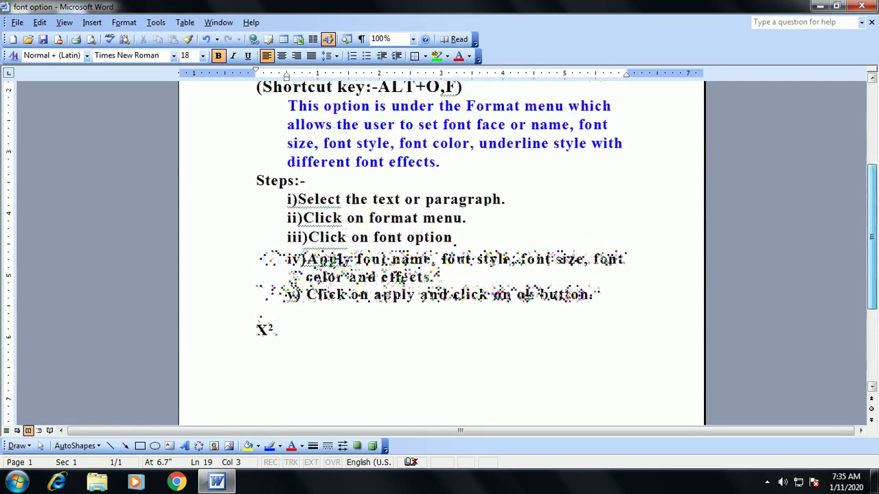
scroll(440, 247, up, 2)
scroll(439, 247, down, 1)
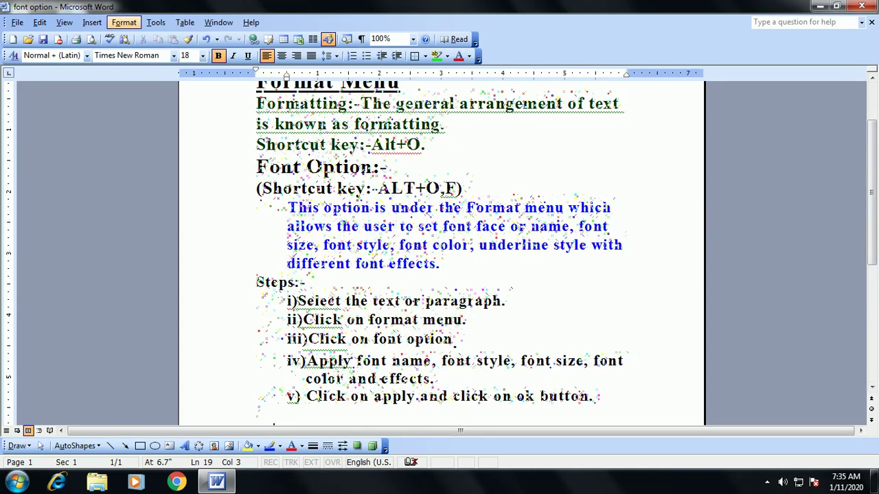
click(123, 22)
click(140, 37)
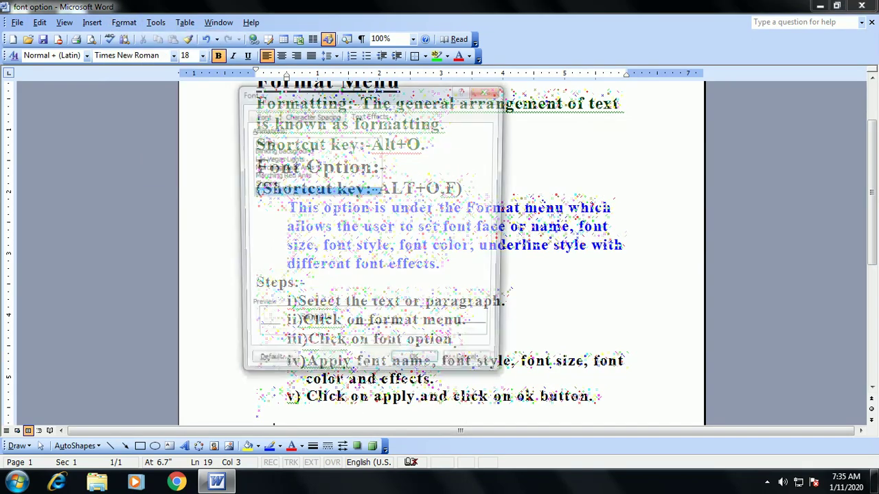
click(261, 142)
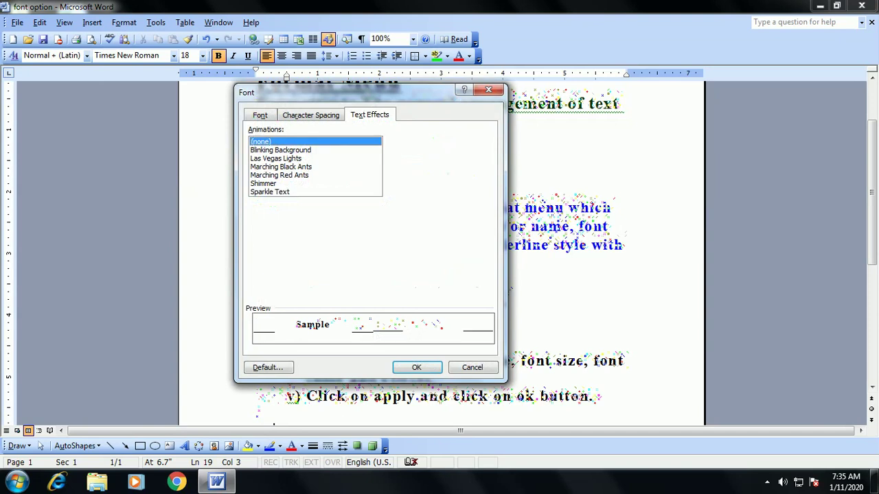
click(416, 368)
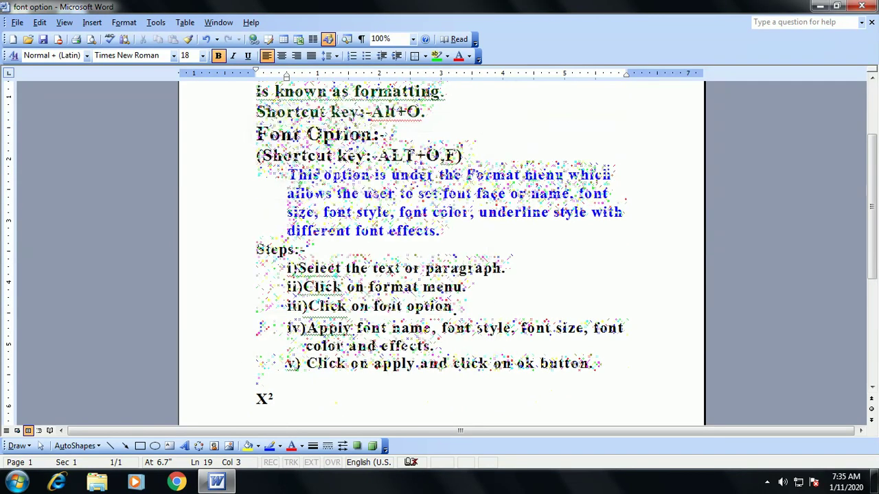
Step: Select the whole document again and set its animation to (none), leaving plain text
scroll(441, 254, up, 3)
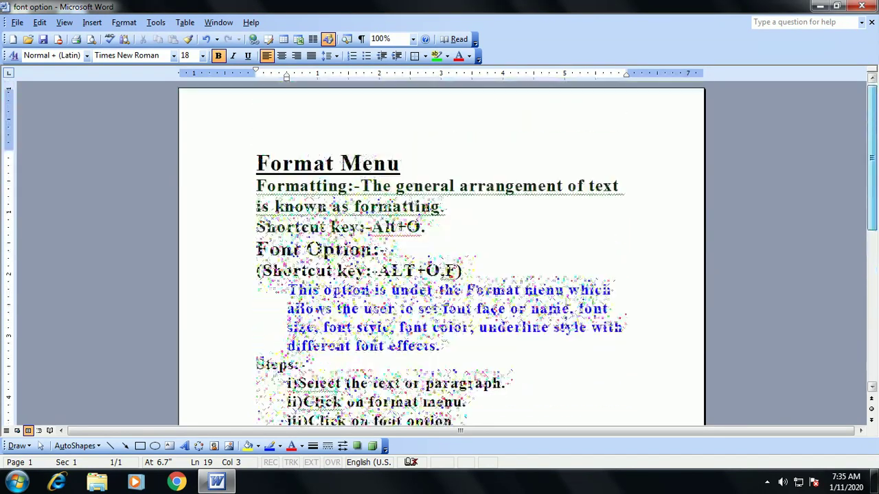
key(ctrl+a)
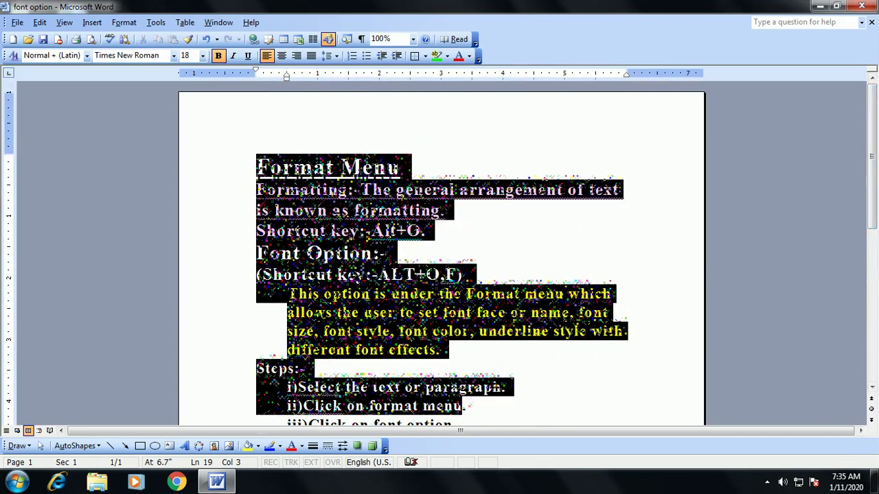
scroll(442, 254, down, 10)
click(124, 23)
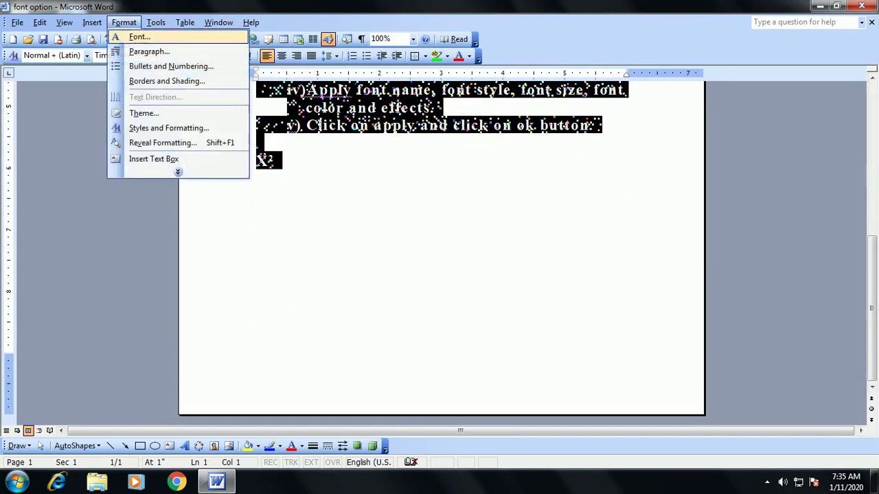
click(137, 35)
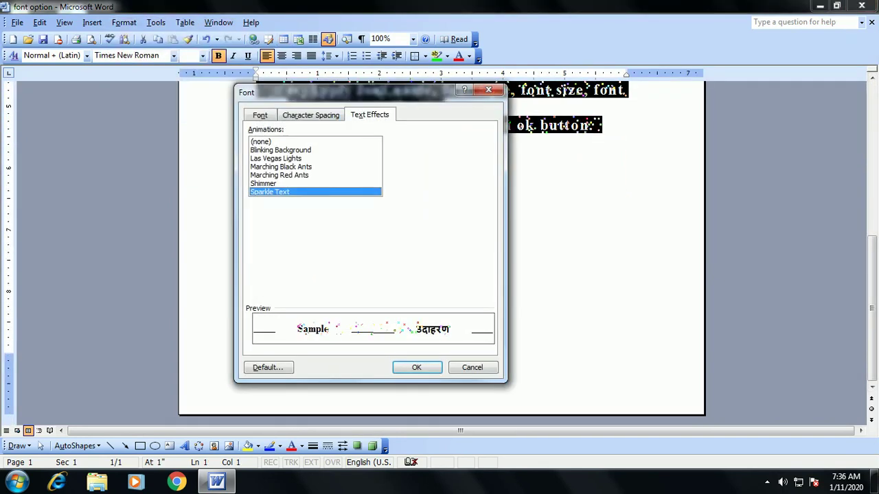
click(261, 141)
click(416, 367)
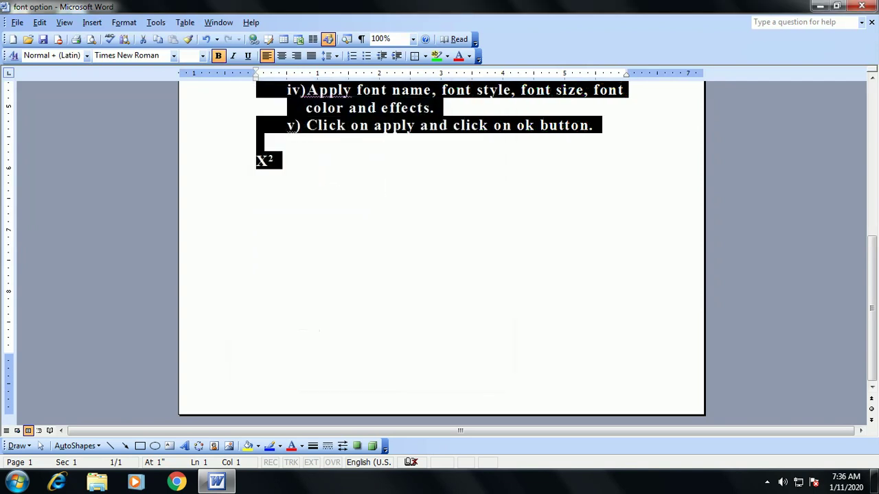
click(274, 159)
scroll(440, 254, up, 10)
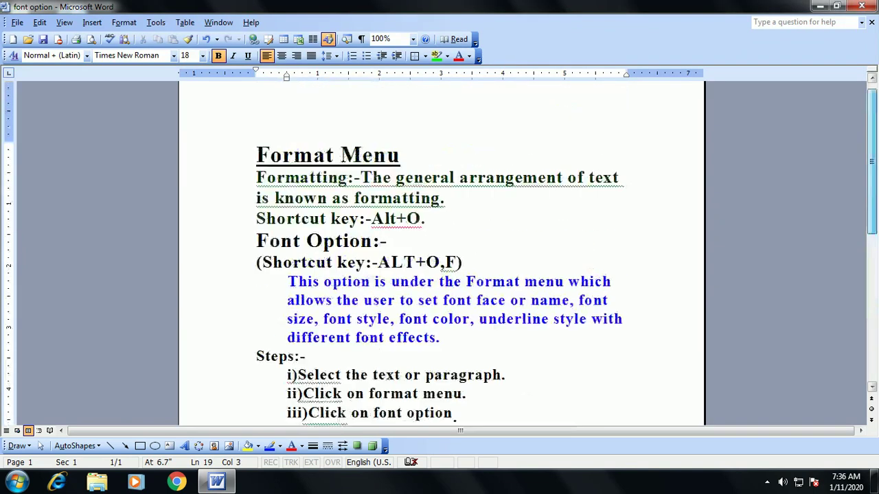
click(399, 167)
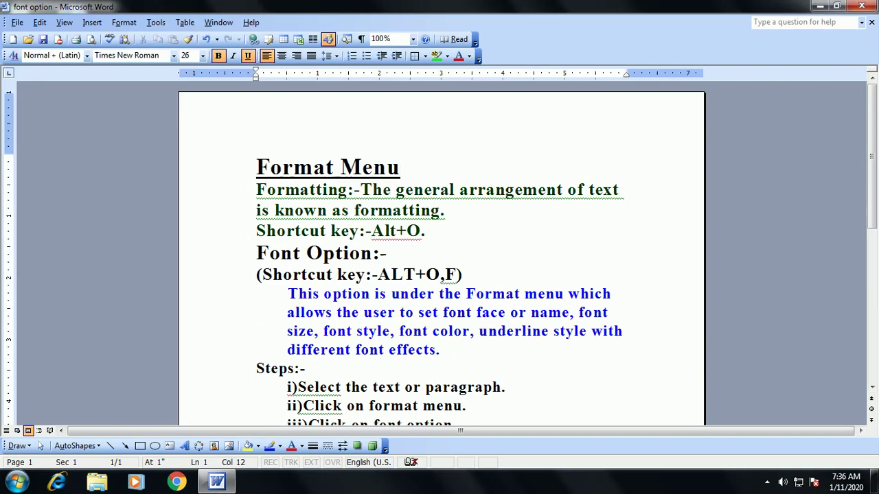